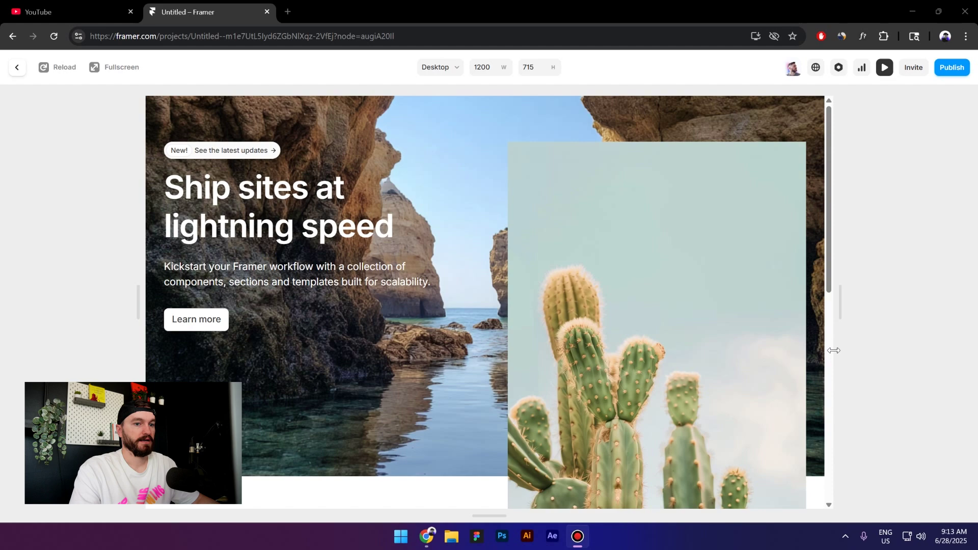
- Preview the hero resized from desktop down to tablet and phone widths, scrolling to check the layout
{"action": "left_click_drag", "start_coordinate": [836, 354], "coordinate": [577, 360]}
{"action": "scroll", "coordinate": [683, 356], "scroll_direction": "down", "scroll_amount": 10}
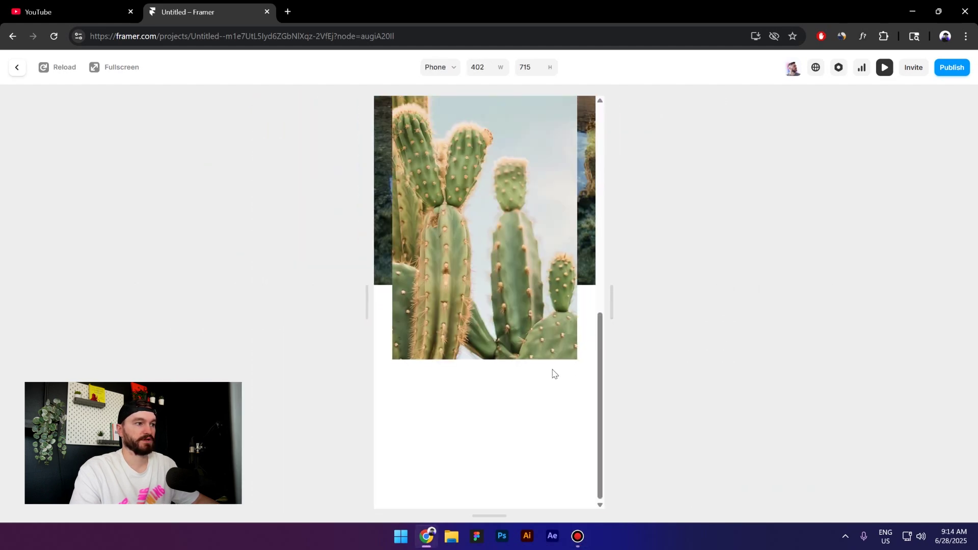
{"action": "scroll", "coordinate": [582, 367], "scroll_direction": "up", "scroll_amount": 3}
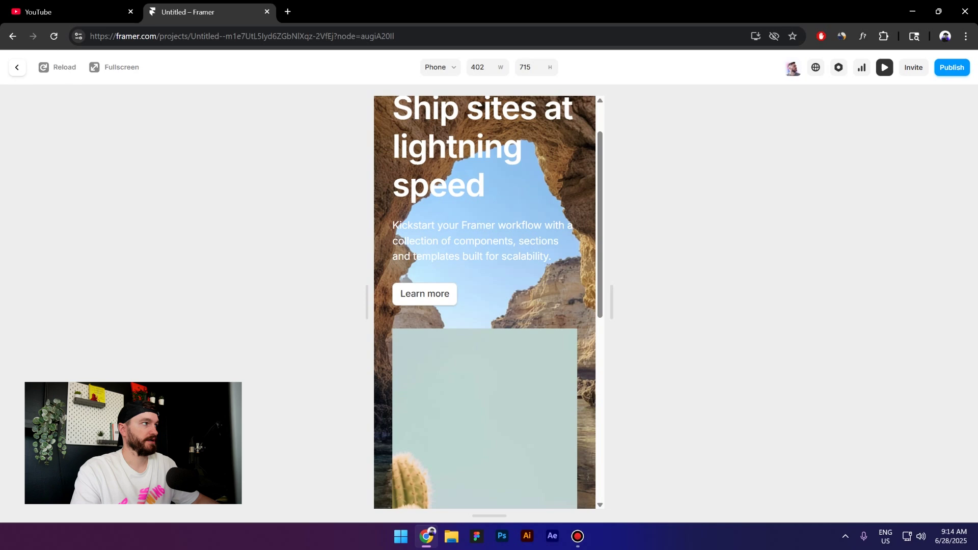
- Back in the editor, remove the cactus image and wrapper, then inspect Hero, Content and Background
{"action": "left_click", "coordinate": [18, 70]}
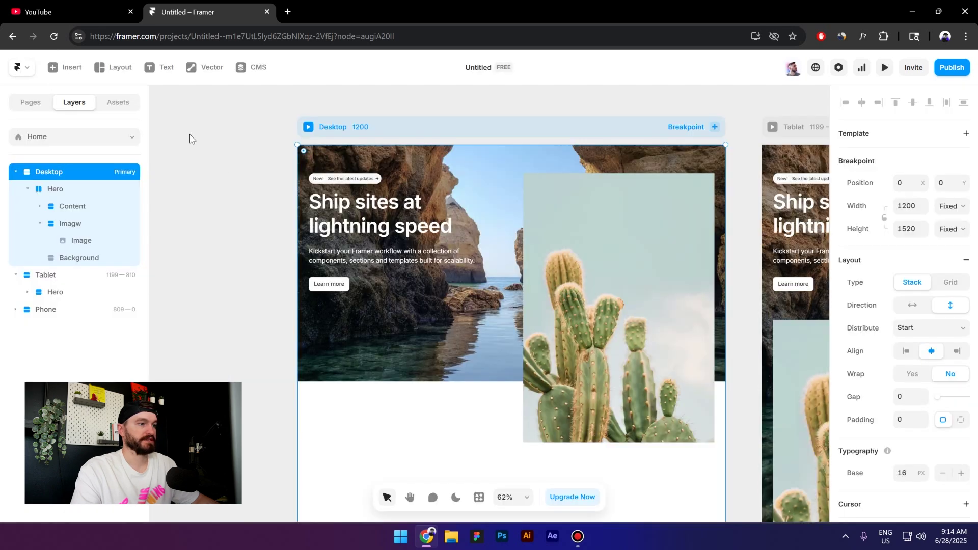
{"action": "key", "text": "ctrl+z"}
{"action": "left_click", "coordinate": [80, 193]}
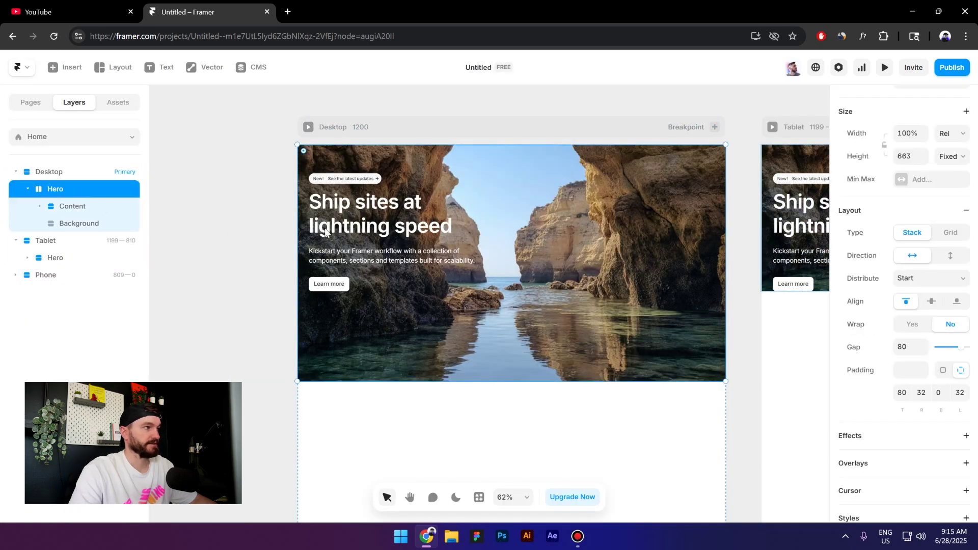
{"action": "left_click", "coordinate": [74, 206]}
{"action": "left_click", "coordinate": [82, 224]}
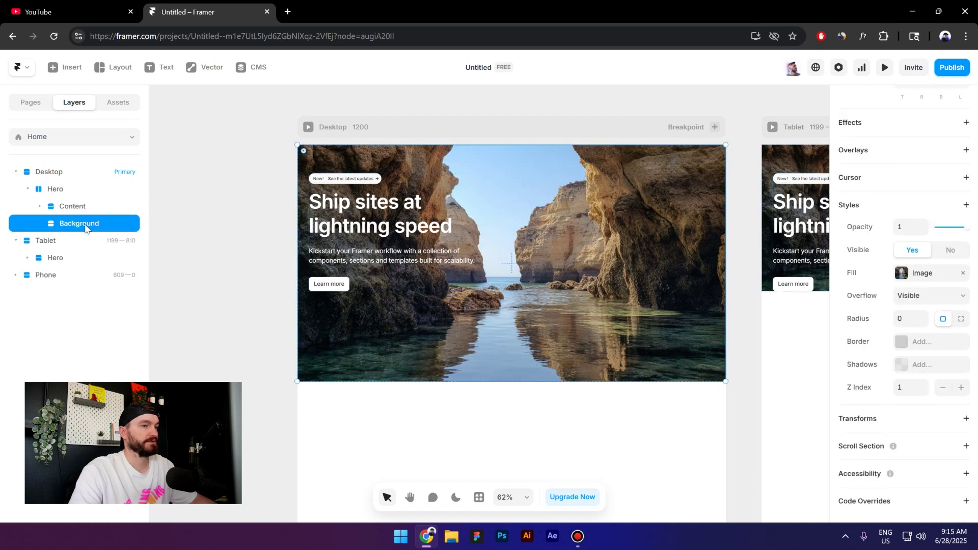
{"action": "scroll", "coordinate": [906, 234], "scroll_direction": "up", "scroll_amount": 5}
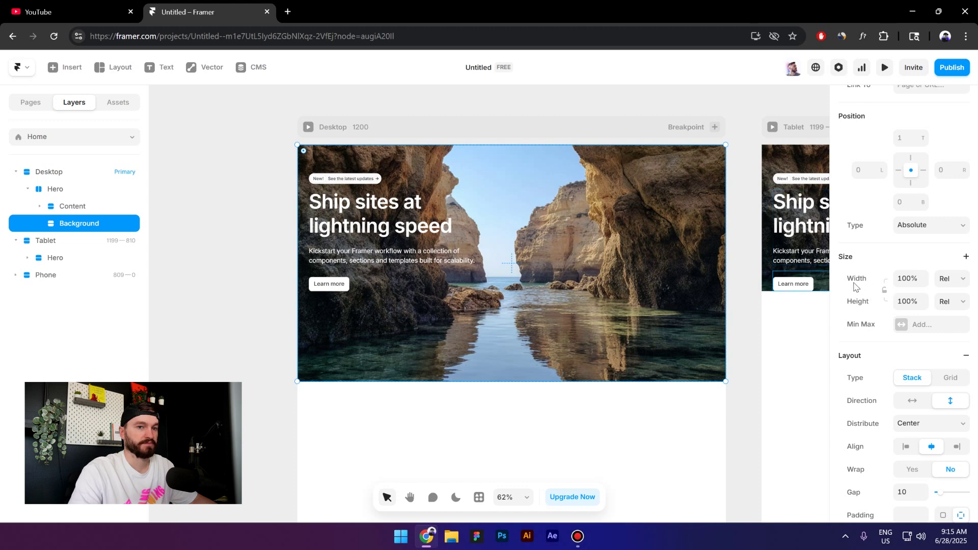
- Draw a new frame over the hero photo, delete it, and reselect the Hero frame
{"action": "left_click", "coordinate": [193, 250]}
{"action": "left_click", "coordinate": [113, 67]}
{"action": "left_click", "coordinate": [118, 97]}
{"action": "left_click_drag", "start_coordinate": [176, 145], "coordinate": [264, 282]}
{"action": "key", "text": "Delete"}
{"action": "left_click", "coordinate": [55, 189]}
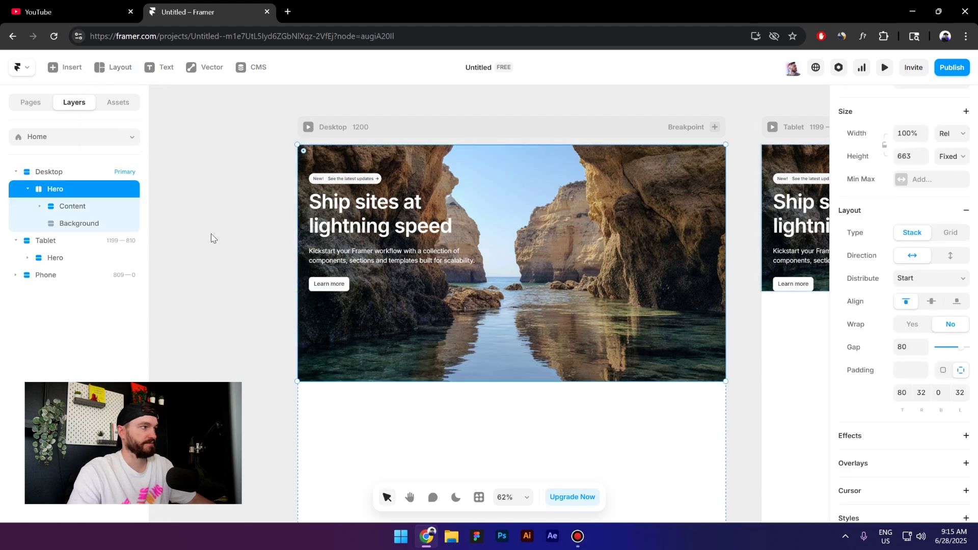
- Restore the deleted 247×390 frame and move its layer between Content and Background
{"action": "key", "text": "ctrl+z"}
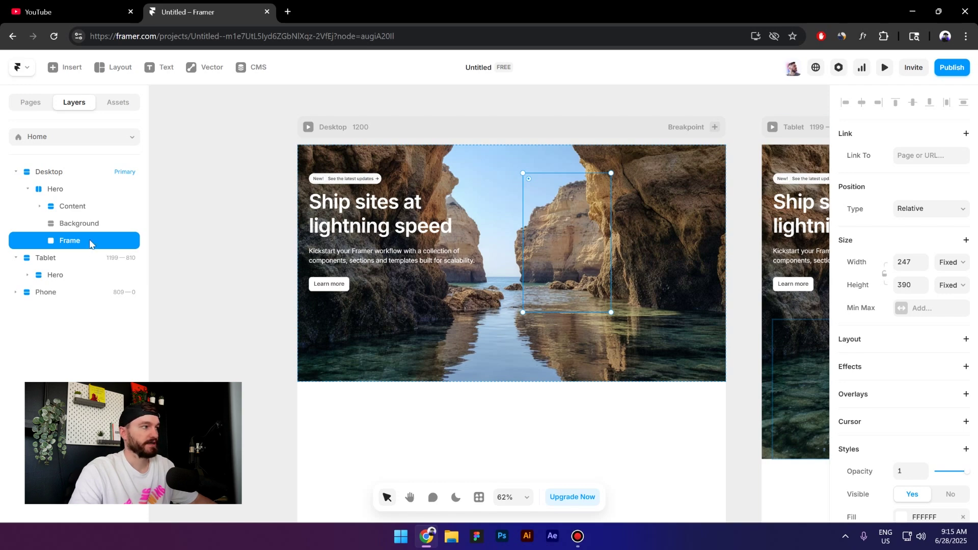
{"action": "left_click", "coordinate": [84, 225]}
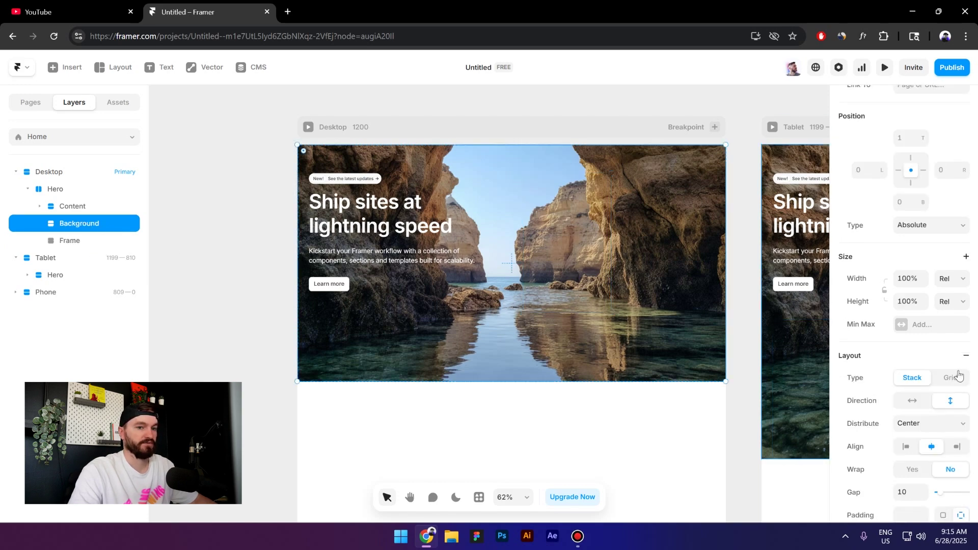
{"action": "scroll", "coordinate": [958, 377], "scroll_direction": "down", "scroll_amount": 5}
{"action": "scroll", "coordinate": [907, 367], "scroll_direction": "down", "scroll_amount": 4}
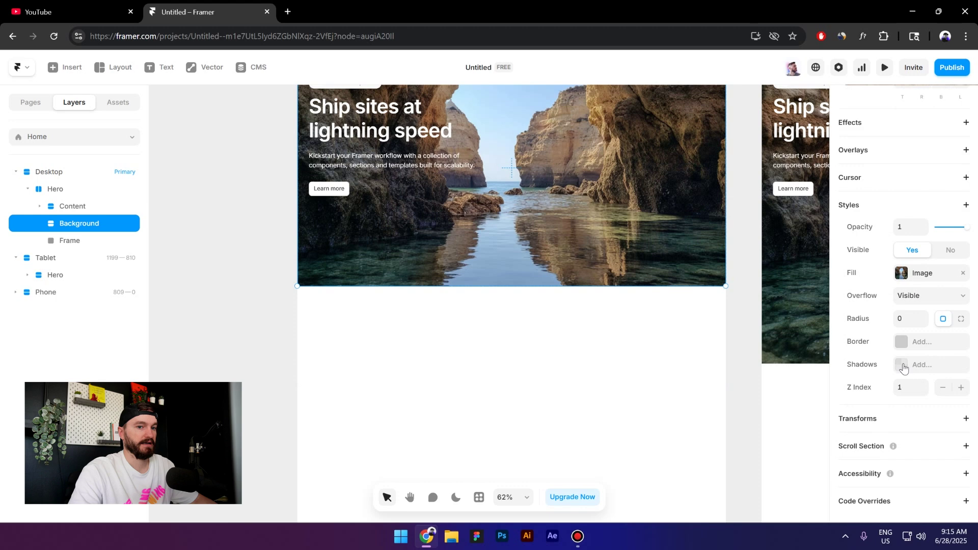
{"action": "left_click", "coordinate": [79, 242]}
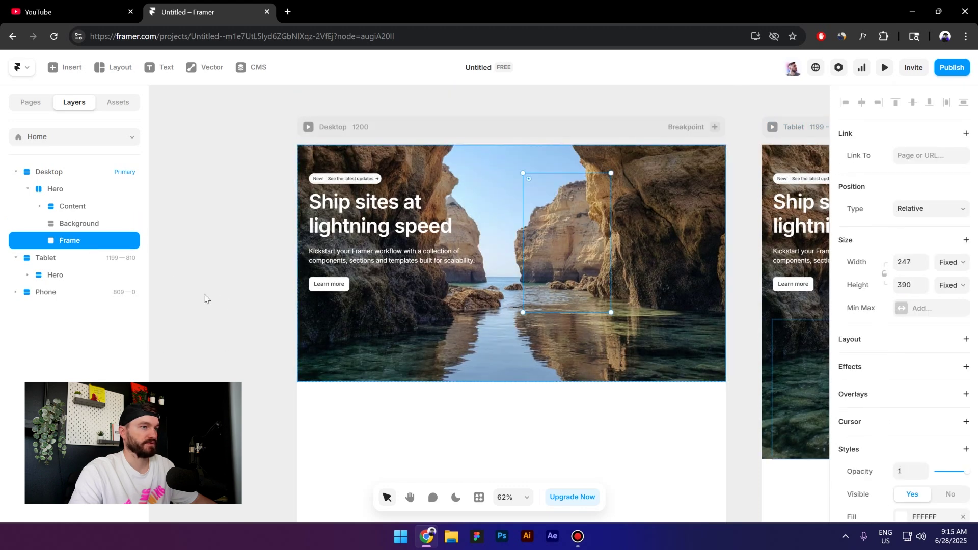
{"action": "left_click_drag", "start_coordinate": [77, 246], "coordinate": [76, 217]}
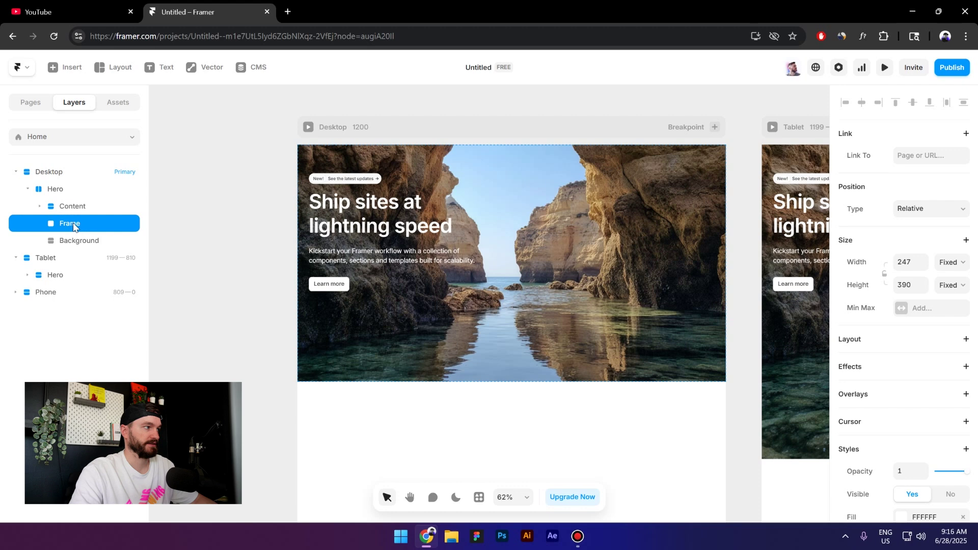
- Rename the new frame layer to 'Image wrapper'
{"action": "double_click", "coordinate": [72, 223]}
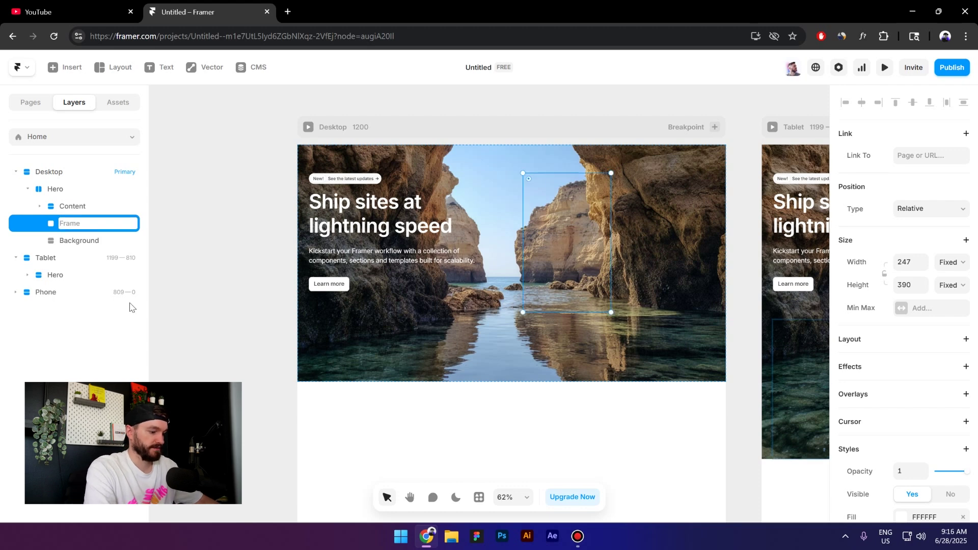
{"action": "type", "text": "Image"}
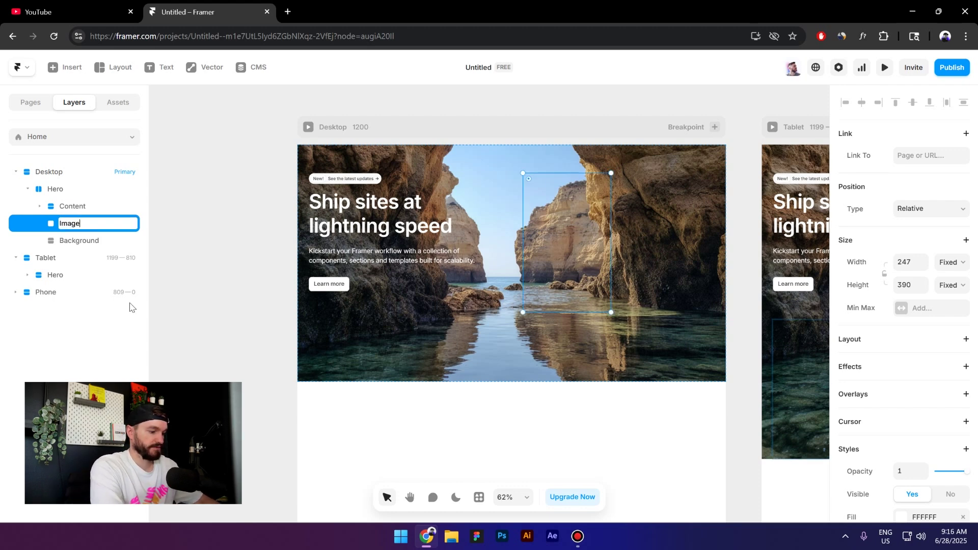
{"action": "type", "text": " wrapper"}
{"action": "key", "text": "Return"}
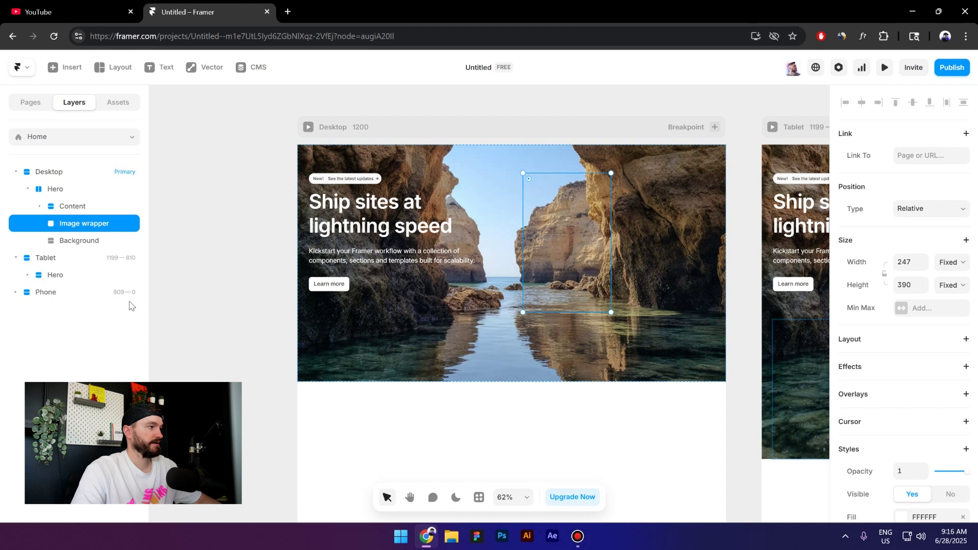
- Give the Image wrapper a Z Index of 1
{"action": "scroll", "coordinate": [914, 413], "scroll_direction": "down", "scroll_amount": 3}
{"action": "left_click", "coordinate": [869, 345]}
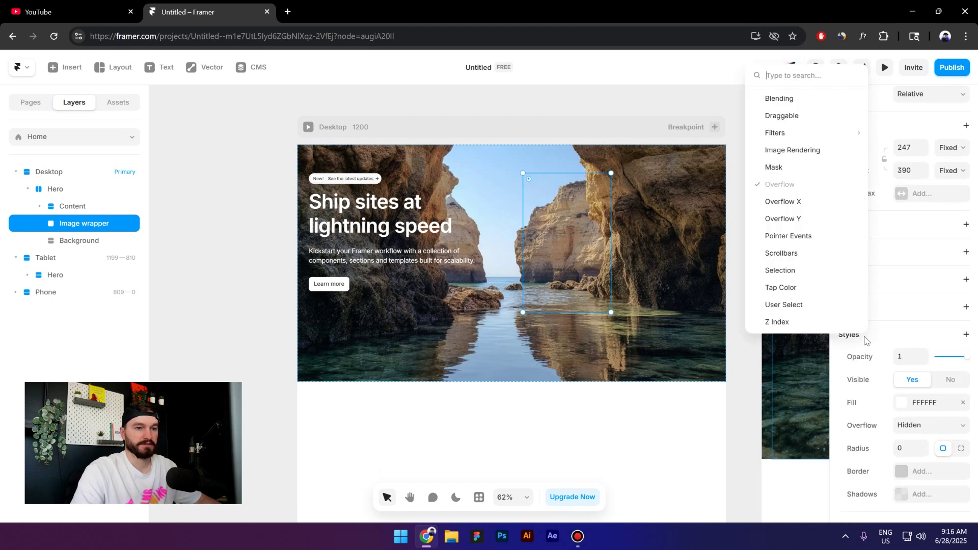
{"action": "left_click", "coordinate": [809, 325]}
{"action": "scroll", "coordinate": [903, 359], "scroll_direction": "down", "scroll_amount": 3}
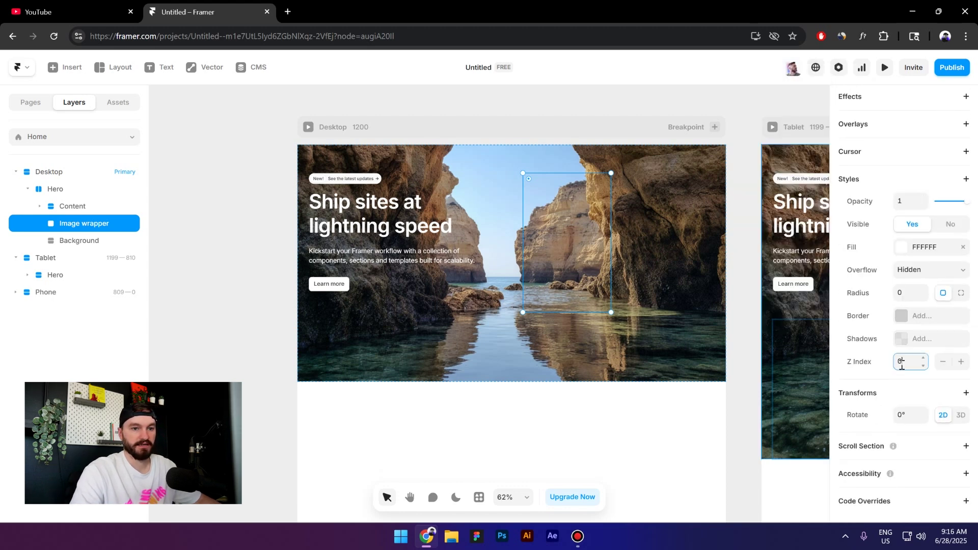
{"action": "type", "text": "1"}
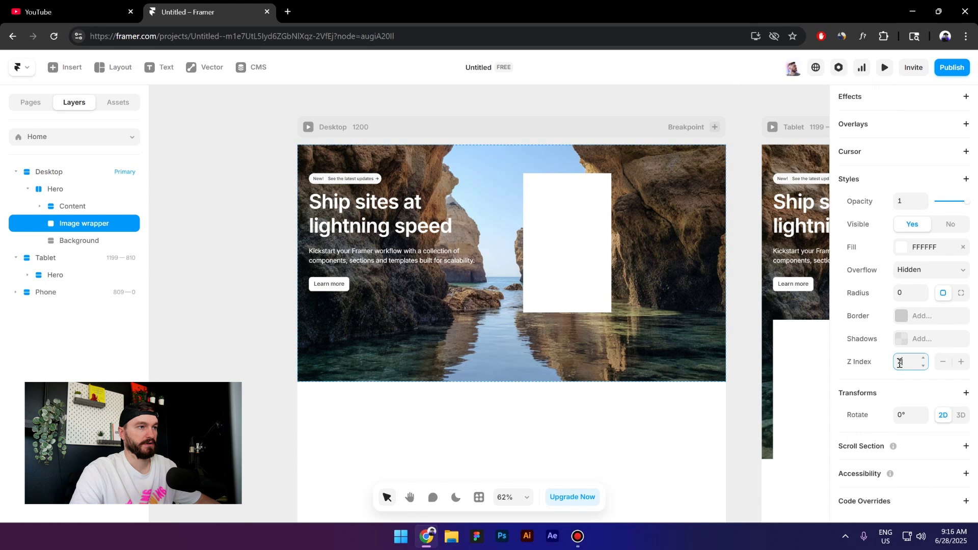
{"action": "scroll", "coordinate": [883, 185], "scroll_direction": "up", "scroll_amount": 3}
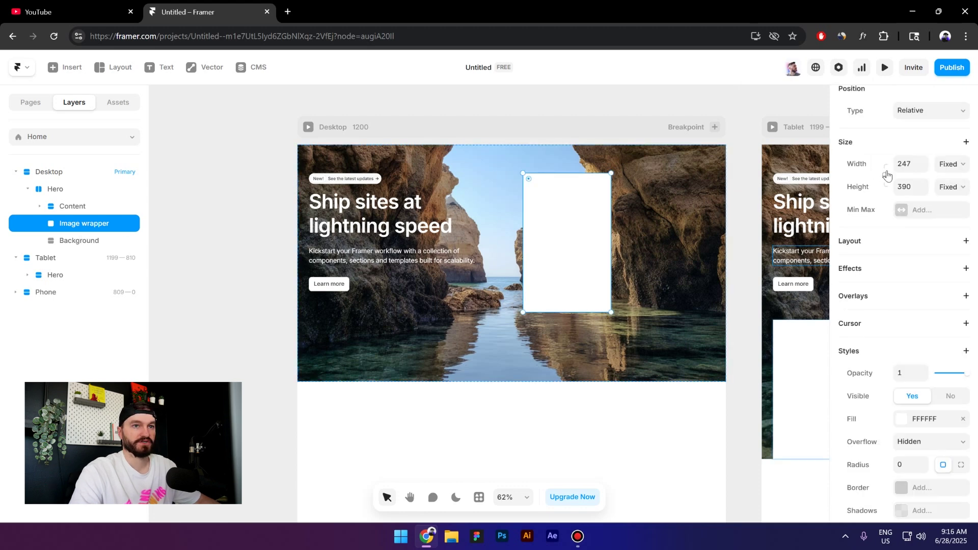
- Set the Image wrapper's width and height to Fill
{"action": "left_click", "coordinate": [962, 170]}
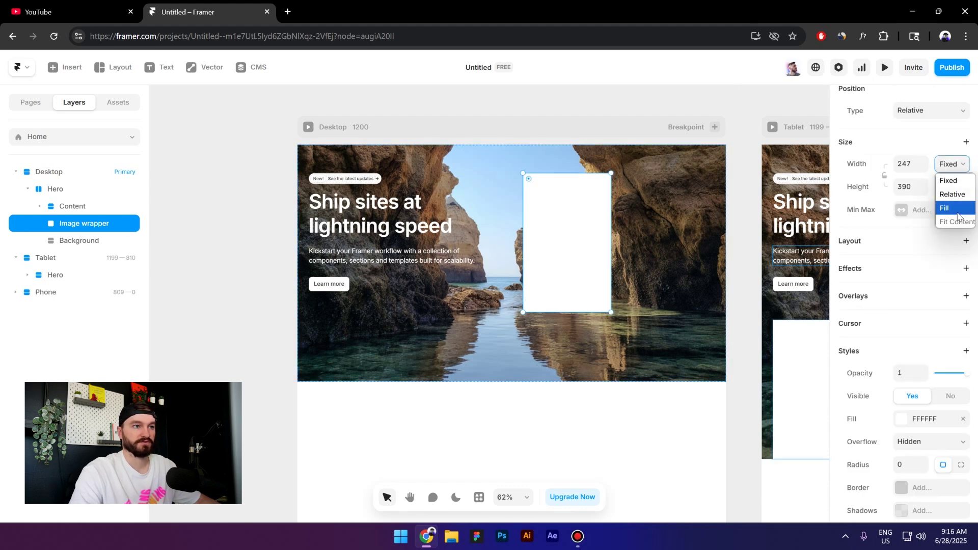
{"action": "left_click", "coordinate": [938, 209]}
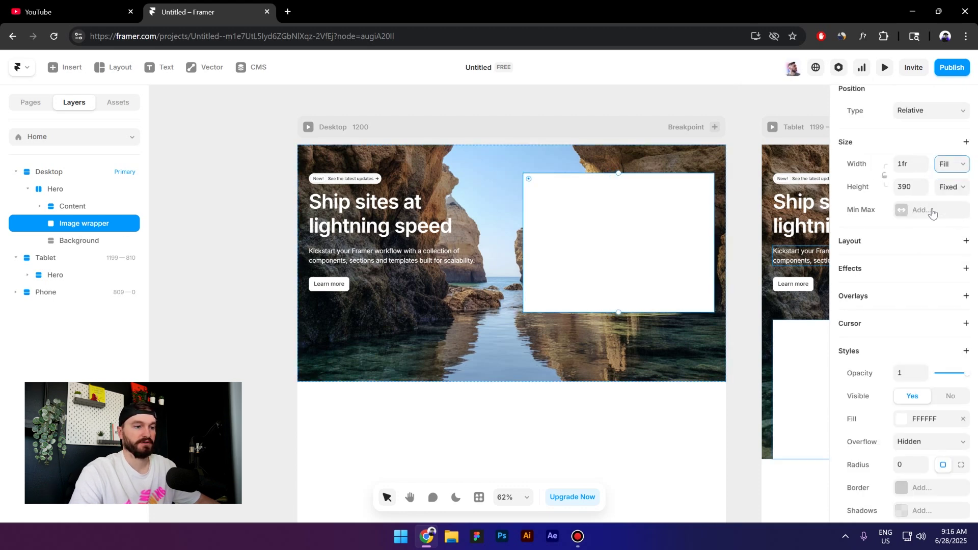
{"action": "left_click", "coordinate": [947, 187]}
{"action": "left_click", "coordinate": [945, 231]}
{"action": "key", "text": "Escape"}
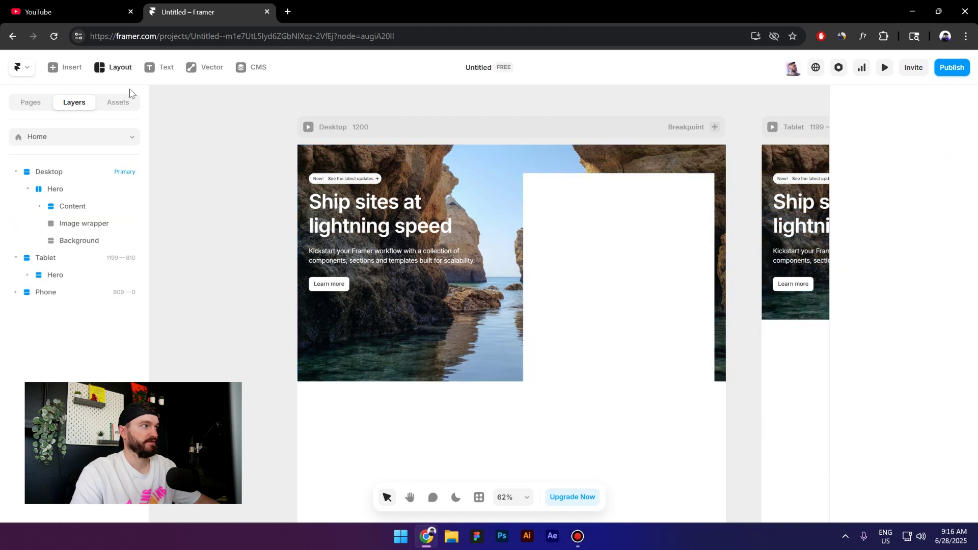
- Add a new 207×355 frame inside the Image wrapper, discarding a stray frame drawn beside the page
{"action": "left_click", "coordinate": [114, 67]}
{"action": "left_click", "coordinate": [121, 98]}
{"action": "left_click_drag", "start_coordinate": [192, 197], "coordinate": [267, 321]}
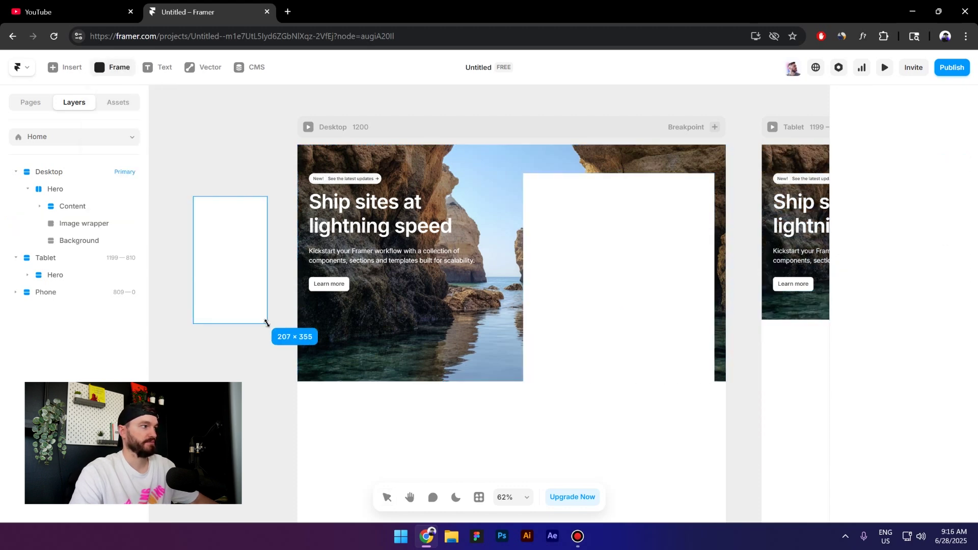
{"action": "key", "text": "ctrl+z"}
{"action": "left_click", "coordinate": [91, 226]}
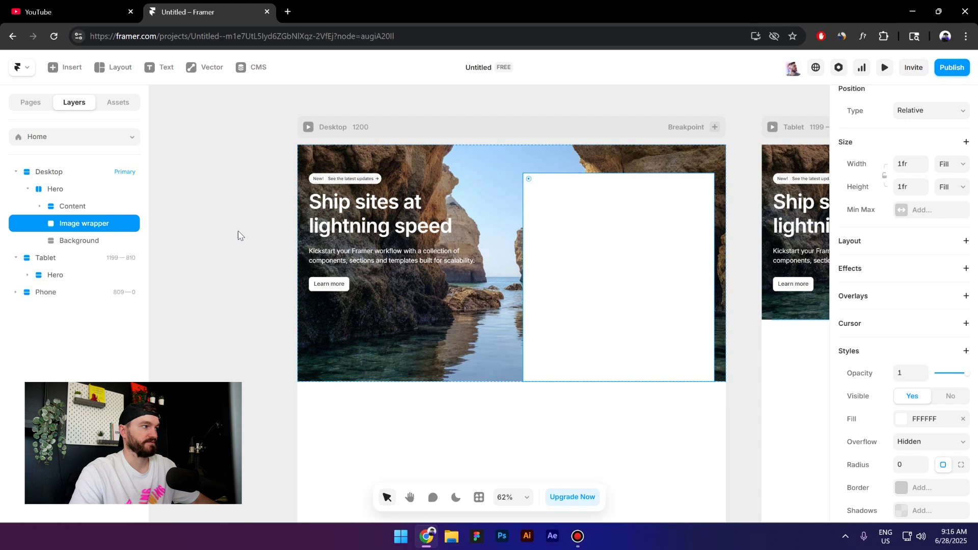
{"action": "key", "text": "ctrl+v"}
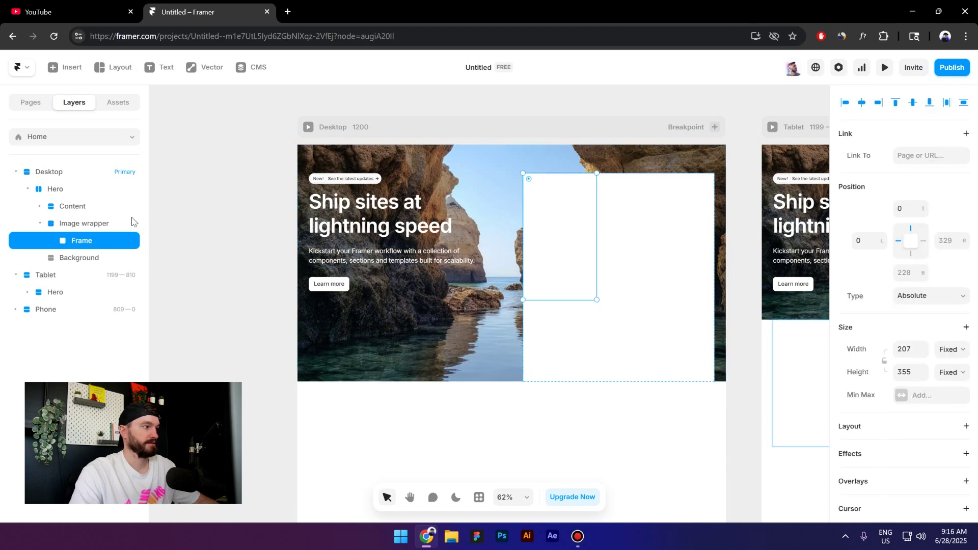
{"action": "left_click", "coordinate": [100, 228]}
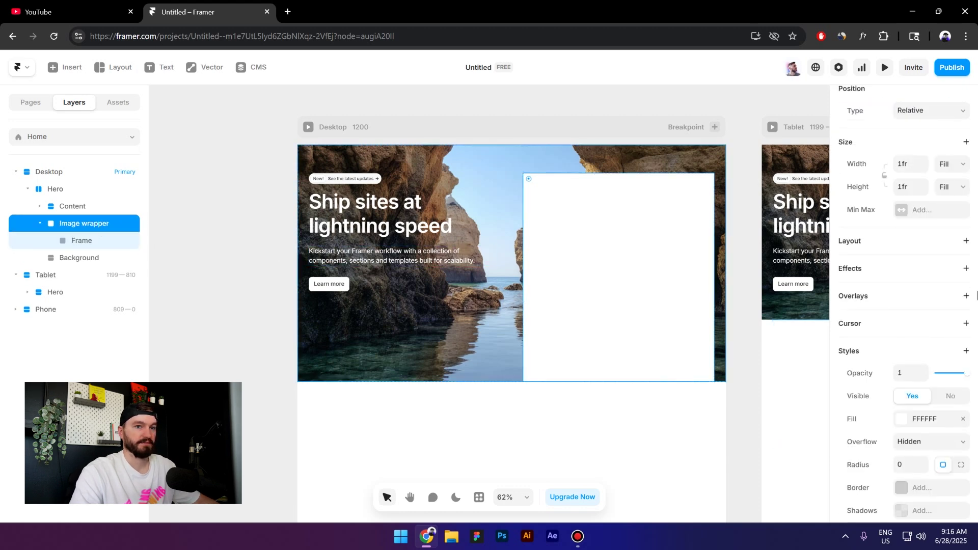
- Give the Image wrapper a stack layout and remove its white FFFFFF fill
{"action": "left_click", "coordinate": [876, 247]}
{"action": "scroll", "coordinate": [938, 326], "scroll_direction": "down", "scroll_amount": 5}
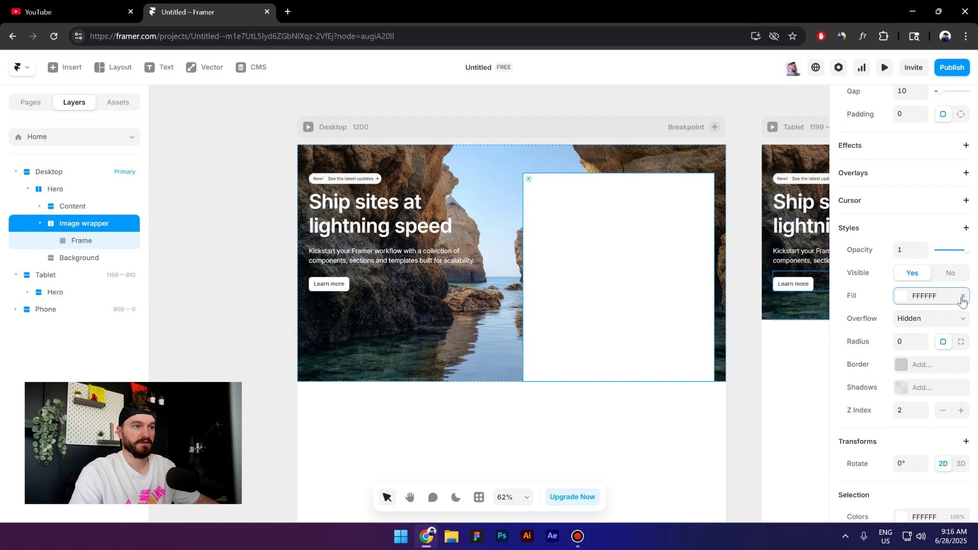
{"action": "left_click", "coordinate": [963, 297]}
{"action": "left_click", "coordinate": [84, 243]}
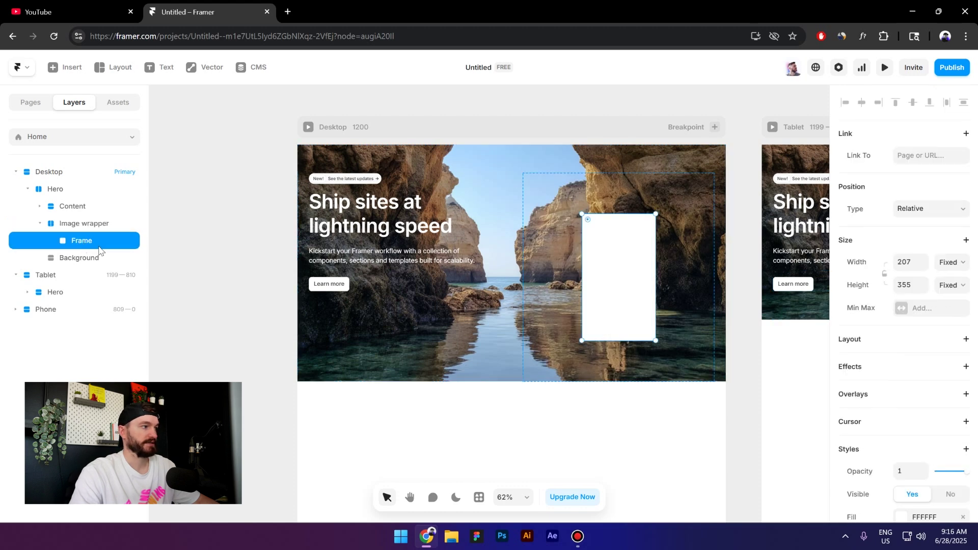
- Rename the inner Frame layer to 'Image'
{"action": "double_click", "coordinate": [93, 242]}
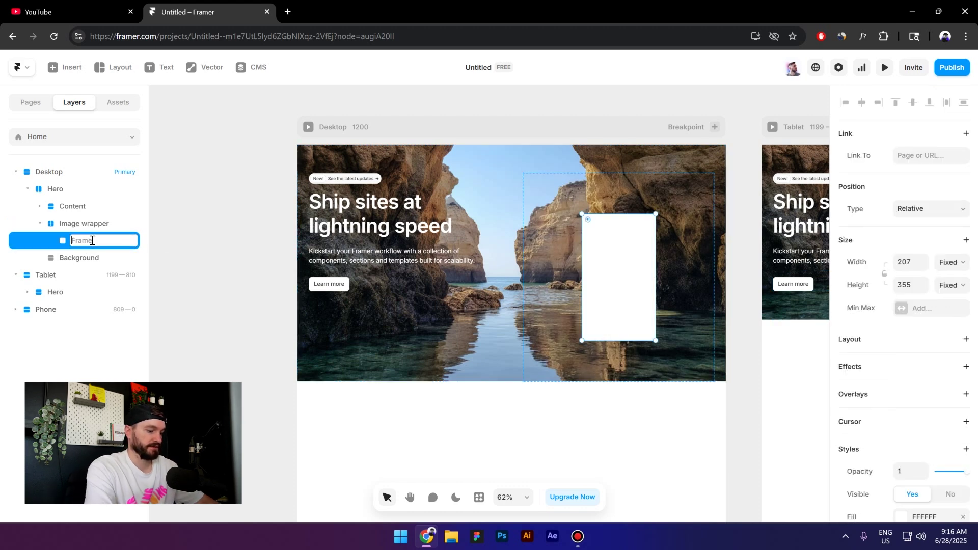
{"action": "type", "text": "Image"}
{"action": "key", "text": "Return"}
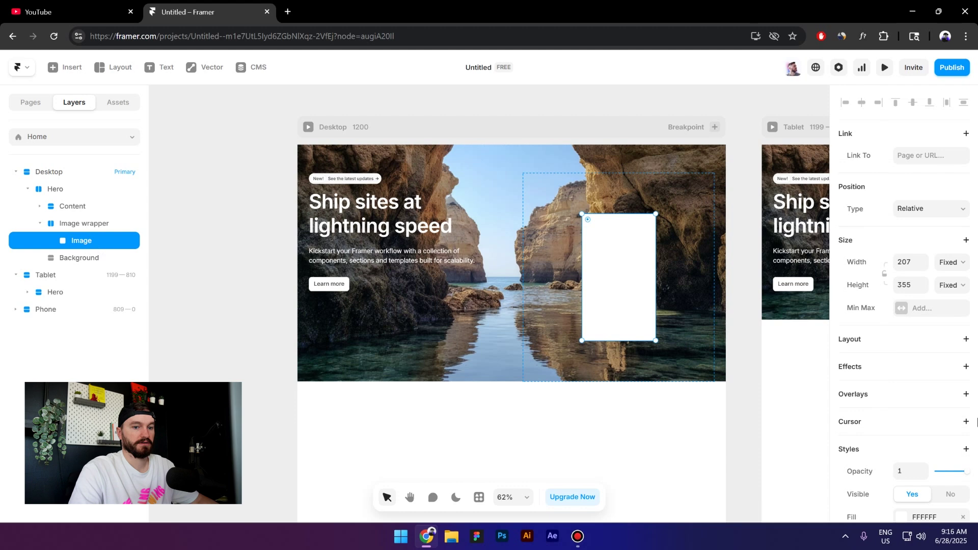
- Set the Image's fill to a cactus photo from the Lummi plugin library
{"action": "scroll", "coordinate": [950, 412], "scroll_direction": "down", "scroll_amount": 5}
{"action": "left_click", "coordinate": [901, 290]}
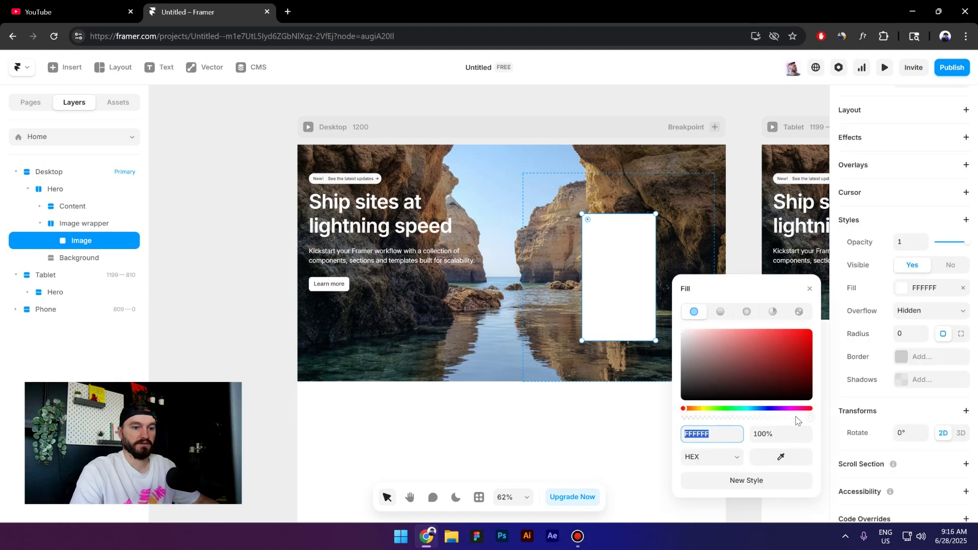
{"action": "left_click", "coordinate": [799, 312]}
{"action": "left_click", "coordinate": [768, 508]}
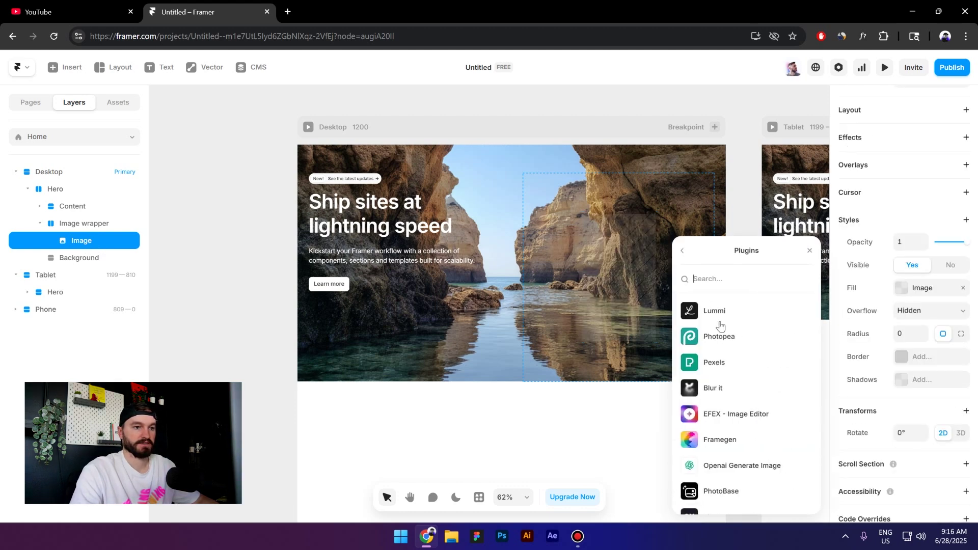
{"action": "left_click", "coordinate": [713, 312]}
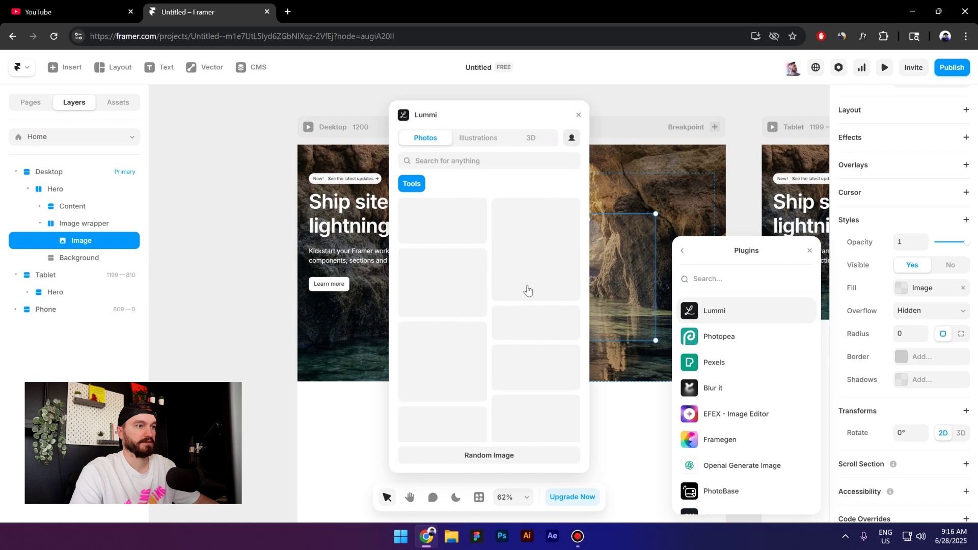
{"action": "scroll", "coordinate": [479, 296], "scroll_direction": "down", "scroll_amount": 10}
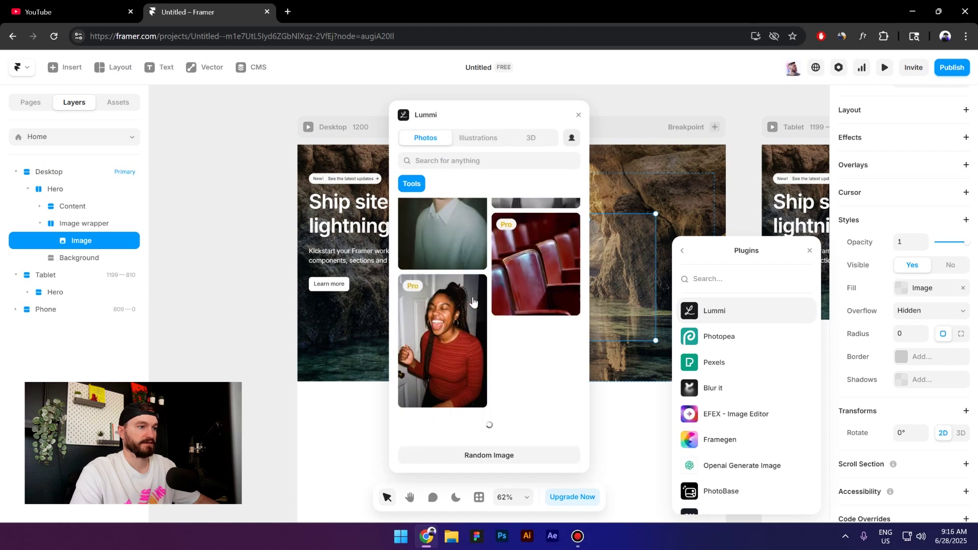
{"action": "scroll", "coordinate": [473, 304], "scroll_direction": "down", "scroll_amount": 15}
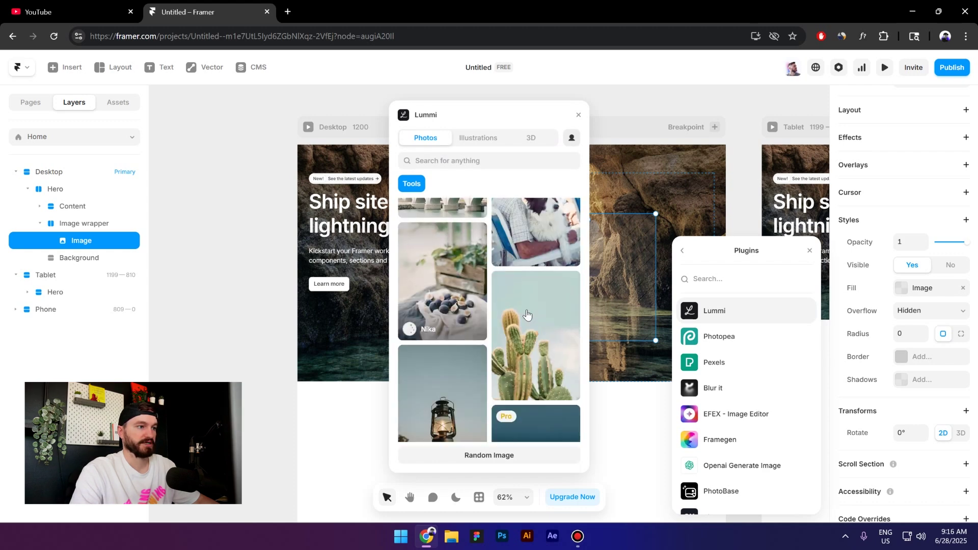
{"action": "left_click", "coordinate": [535, 336]}
- Make the Image fill the wrapper's width and stretch it to 737 tall, past the hero's bottom
{"action": "left_click", "coordinate": [810, 250]}
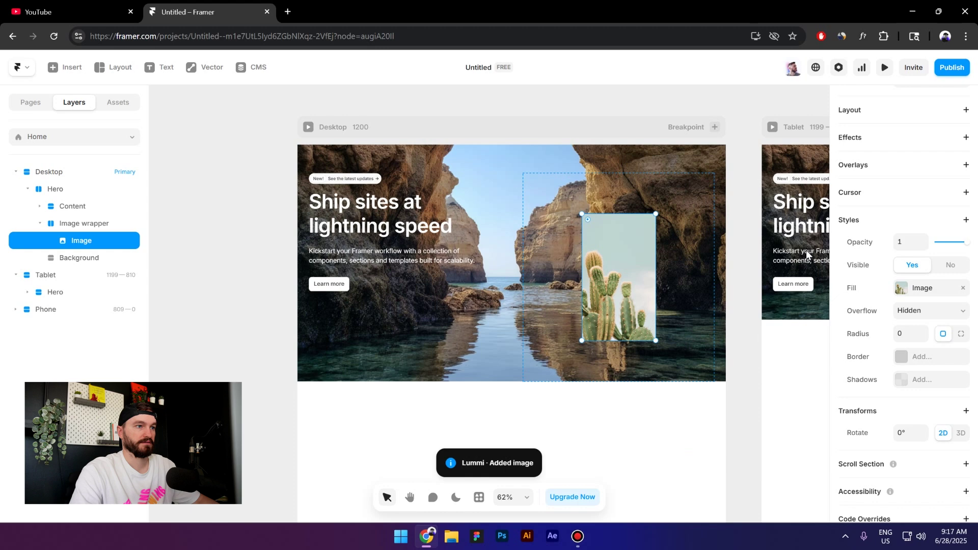
{"action": "scroll", "coordinate": [936, 266], "scroll_direction": "up", "scroll_amount": 5}
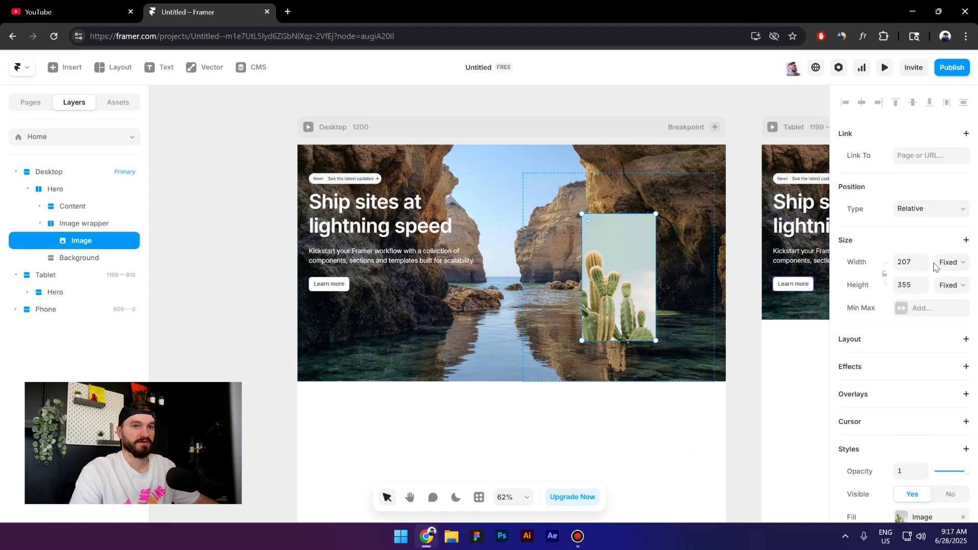
{"action": "left_click", "coordinate": [950, 263]}
{"action": "left_click", "coordinate": [955, 306]}
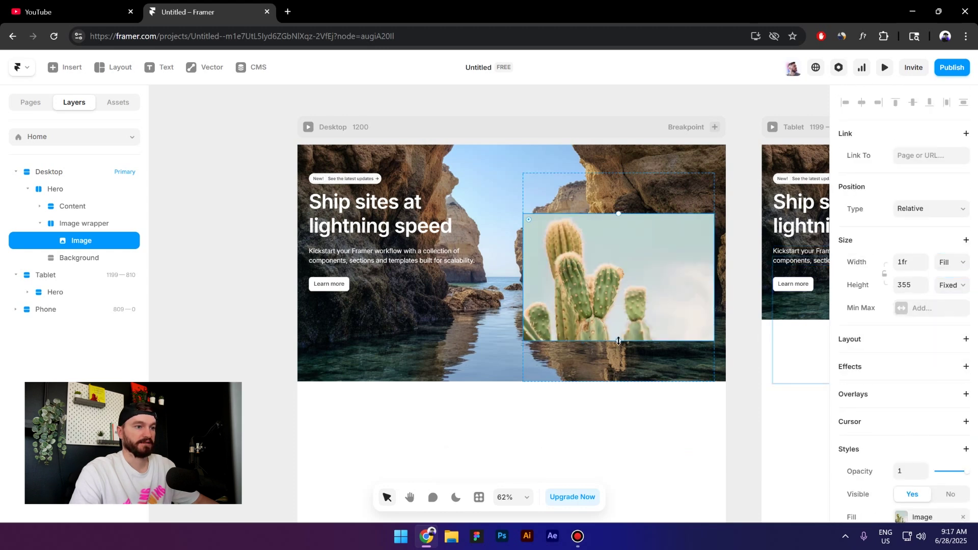
{"action": "left_click_drag", "start_coordinate": [619, 338], "coordinate": [620, 477]}
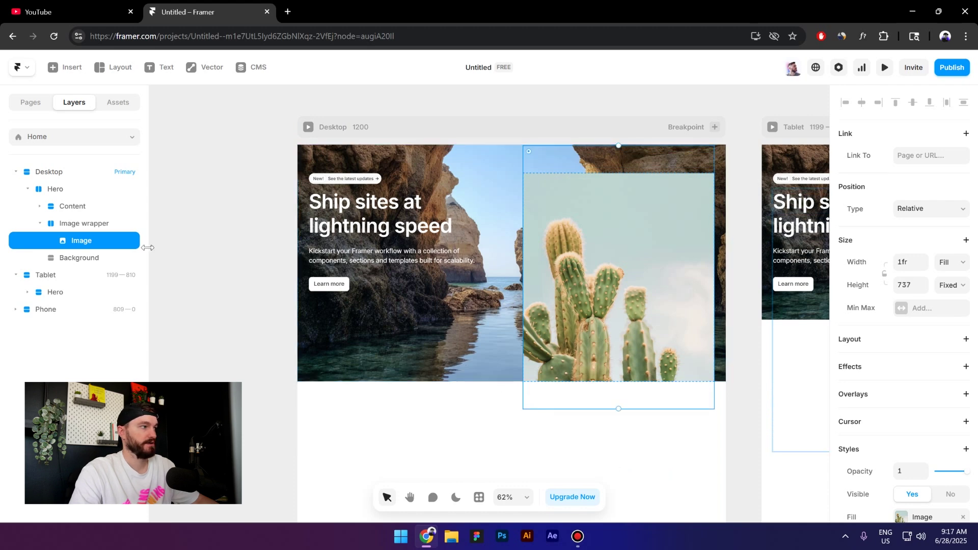
- Top-align the Image wrapper's contents and set its overflow to Visible
{"action": "left_click", "coordinate": [74, 226]}
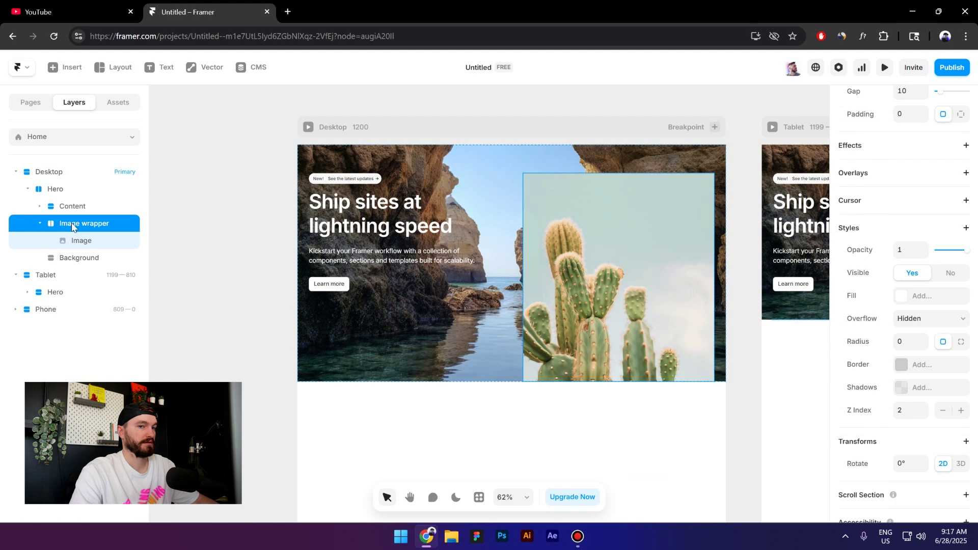
{"action": "scroll", "coordinate": [878, 284], "scroll_direction": "up", "scroll_amount": 5}
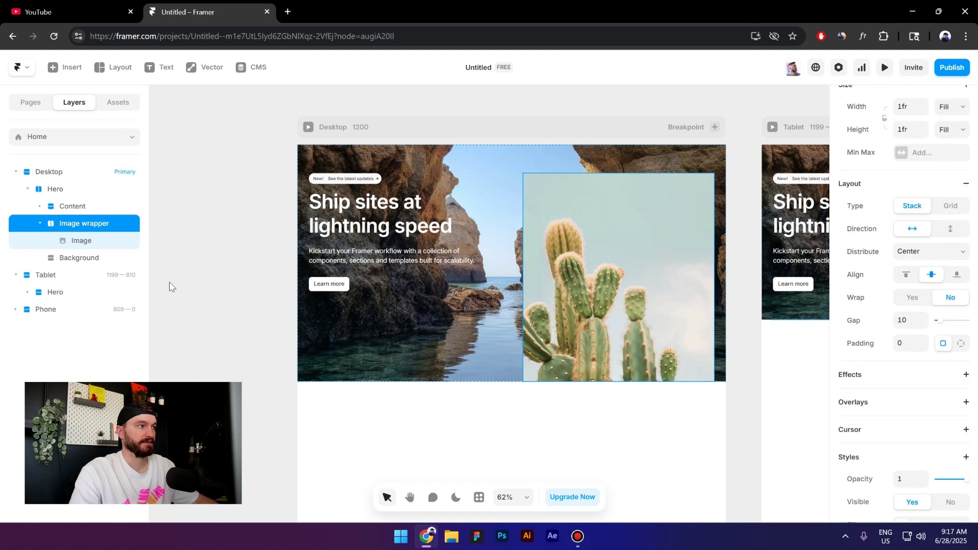
{"action": "left_click", "coordinate": [905, 277]}
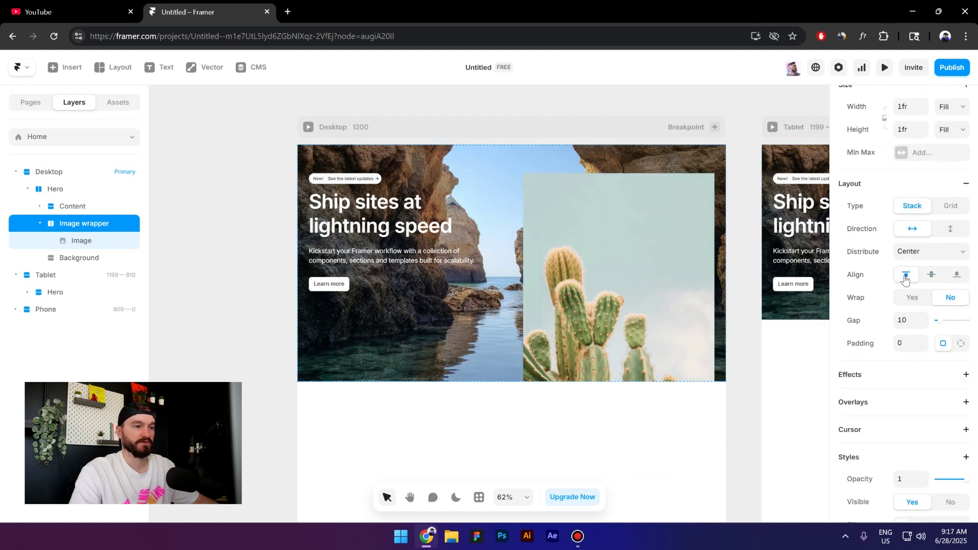
{"action": "scroll", "coordinate": [937, 323], "scroll_direction": "down", "scroll_amount": 3}
{"action": "scroll", "coordinate": [937, 326], "scroll_direction": "down", "scroll_amount": 2}
{"action": "left_click", "coordinate": [917, 271]}
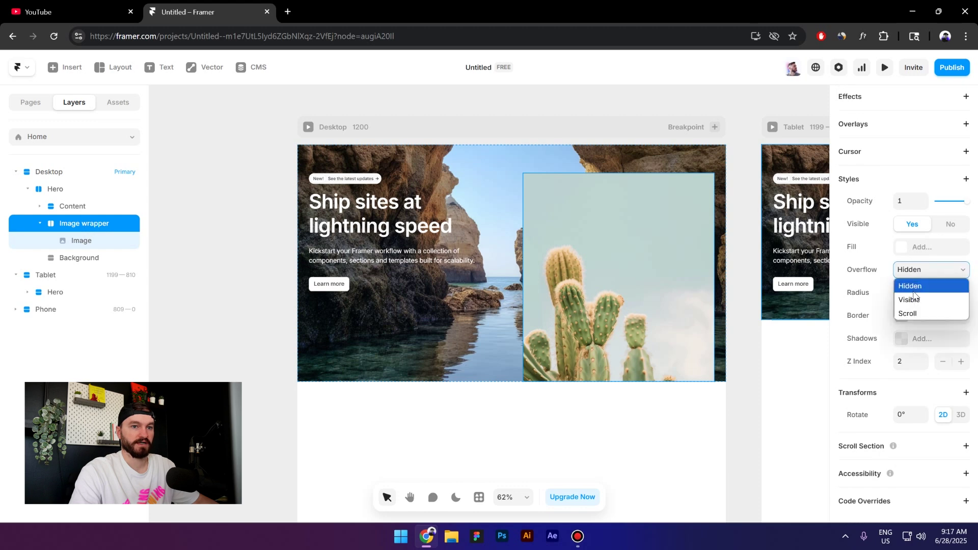
{"action": "left_click", "coordinate": [917, 301]}
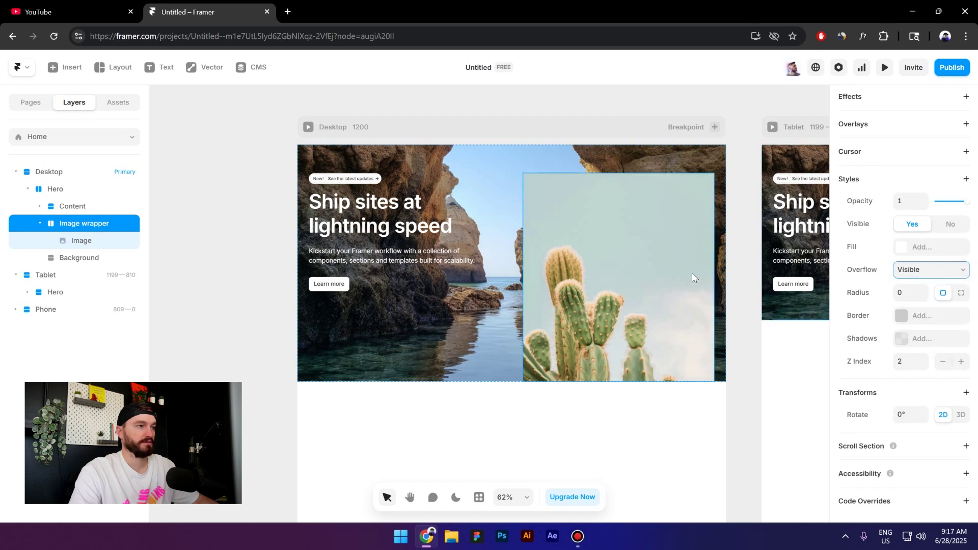
- Set the Hero's distribution to Space Between
{"action": "left_click", "coordinate": [54, 191]}
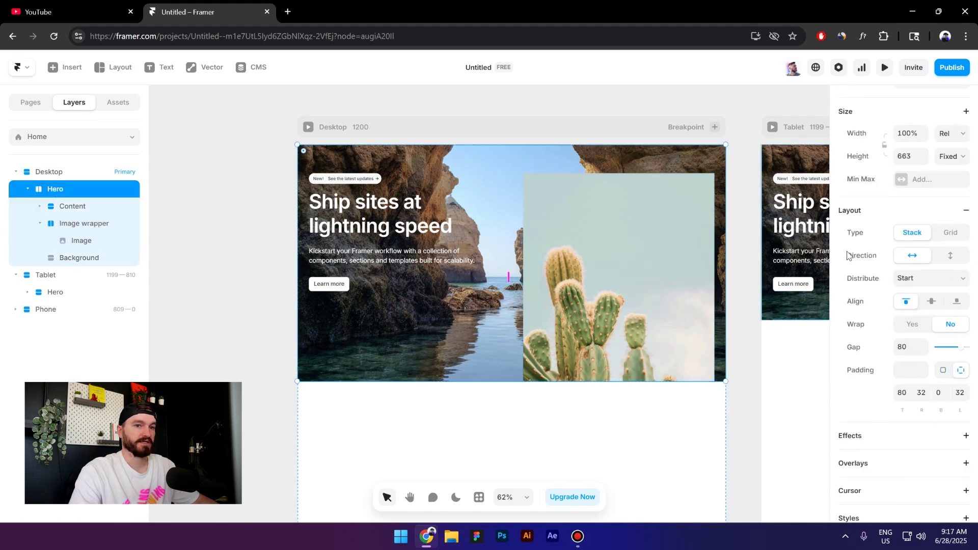
{"action": "scroll", "coordinate": [907, 225], "scroll_direction": "down", "scroll_amount": 1}
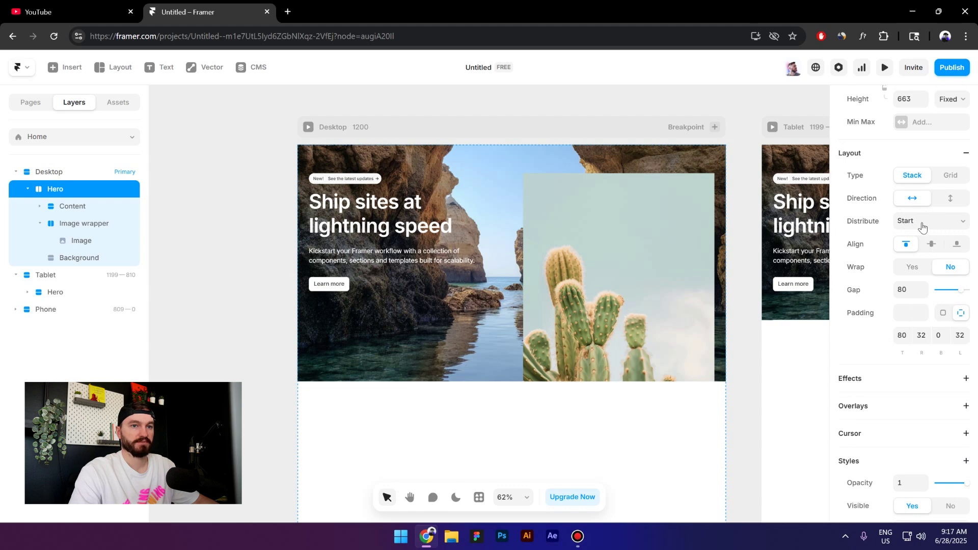
{"action": "left_click", "coordinate": [923, 227]}
{"action": "left_click", "coordinate": [922, 280]}
- Give the Image wrapper a fixed Max Width of 400
{"action": "left_click", "coordinate": [81, 225]}
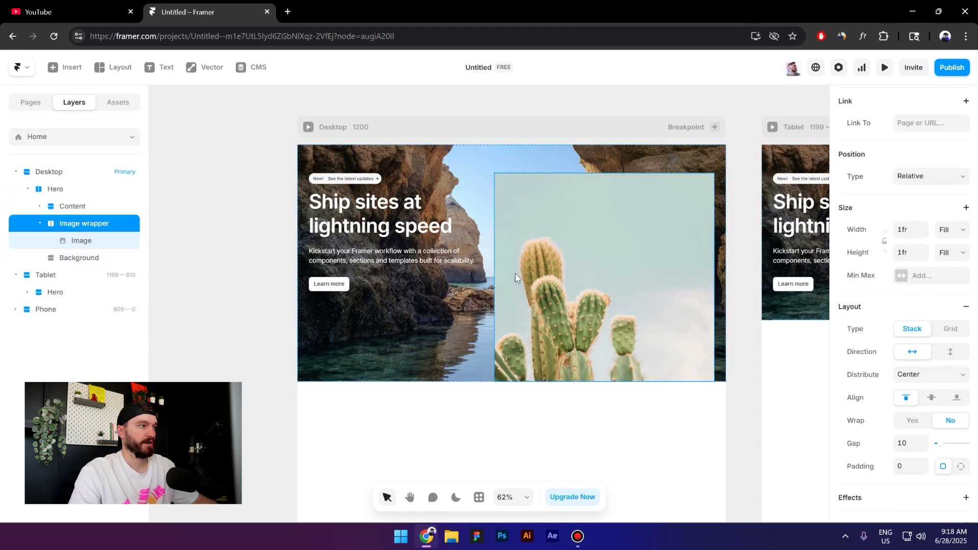
{"action": "left_click", "coordinate": [940, 280]}
{"action": "left_click", "coordinate": [930, 286]}
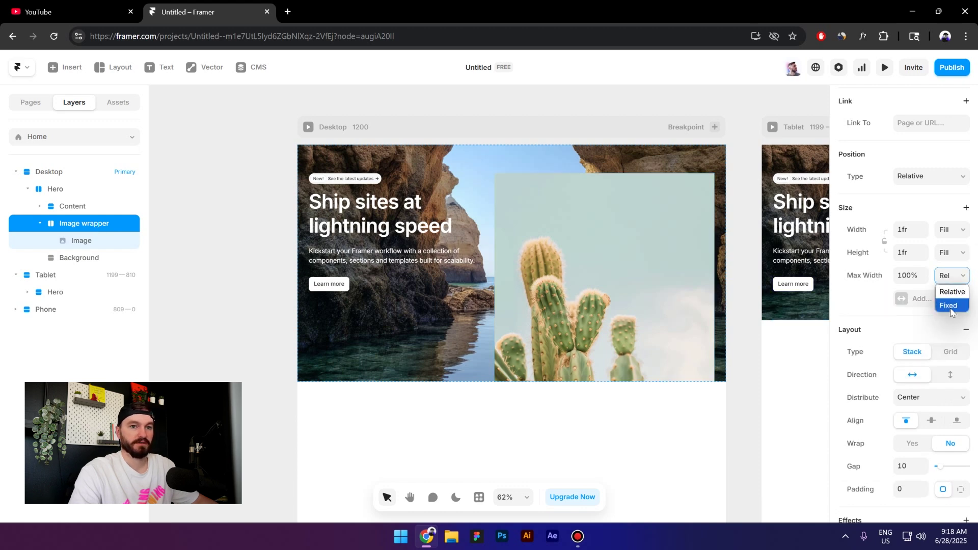
{"action": "left_click", "coordinate": [949, 306]}
{"action": "left_click", "coordinate": [907, 276]}
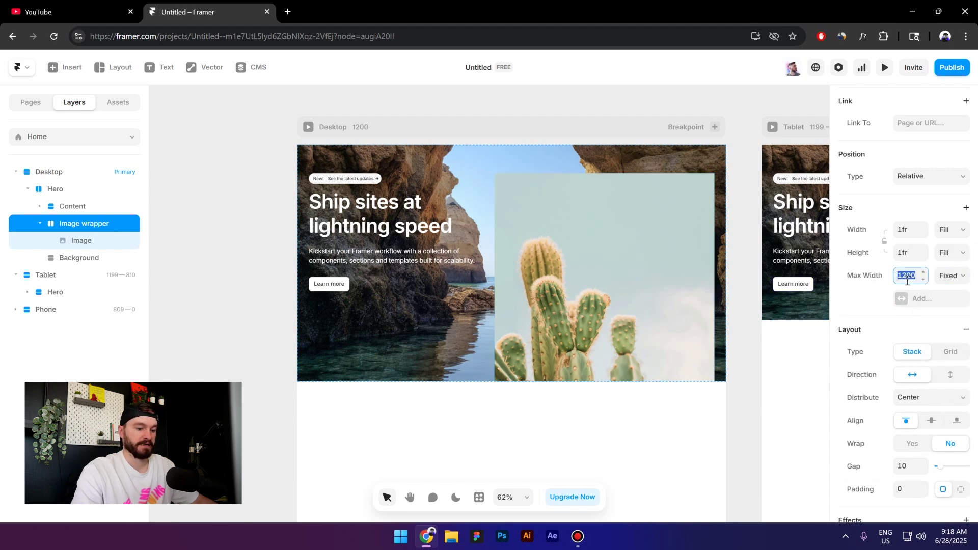
{"action": "type", "text": "600"}
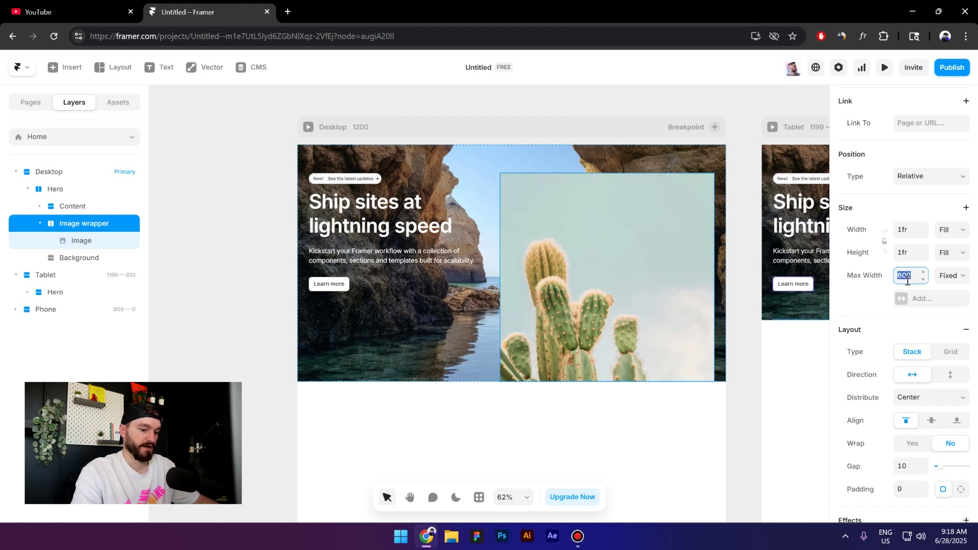
{"action": "type", "text": "400"}
{"action": "key", "text": "Return"}
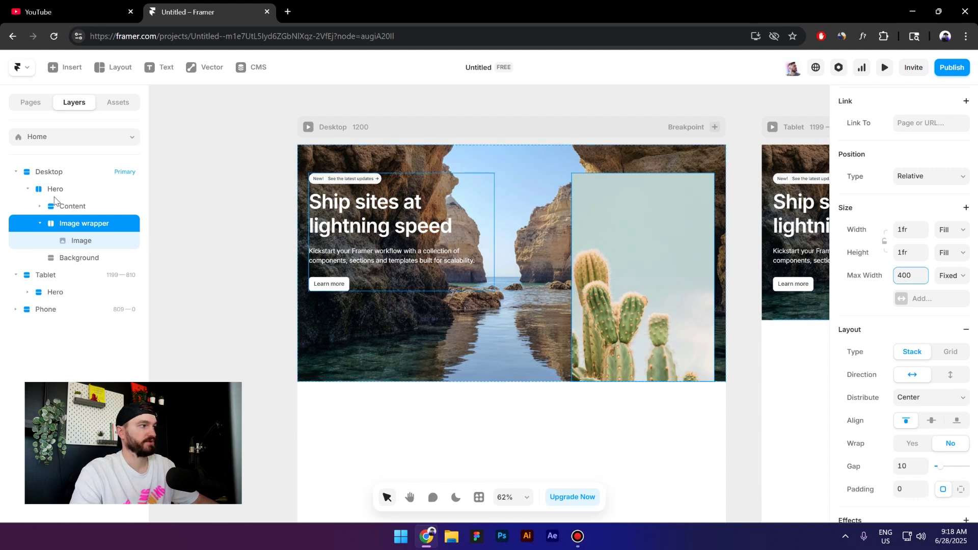
- Set the desktop Hero's overflow to Visible
{"action": "left_click", "coordinate": [56, 190]}
{"action": "scroll", "coordinate": [945, 294], "scroll_direction": "down", "scroll_amount": 5}
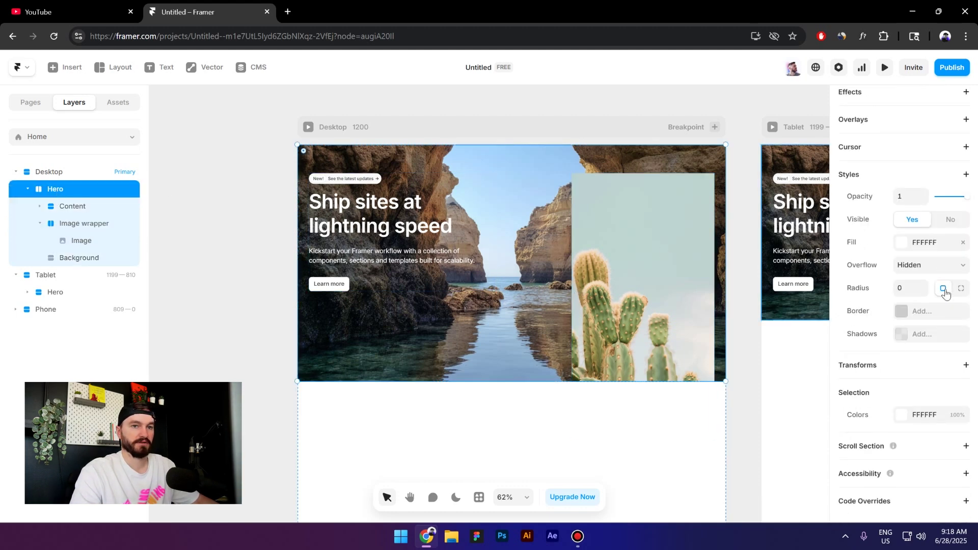
{"action": "left_click", "coordinate": [954, 267]}
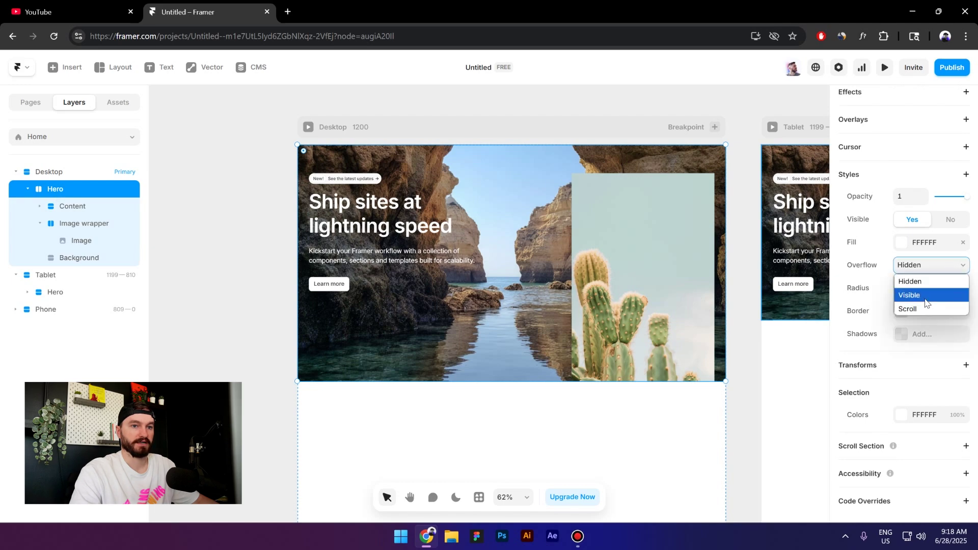
{"action": "left_click", "coordinate": [924, 301]}
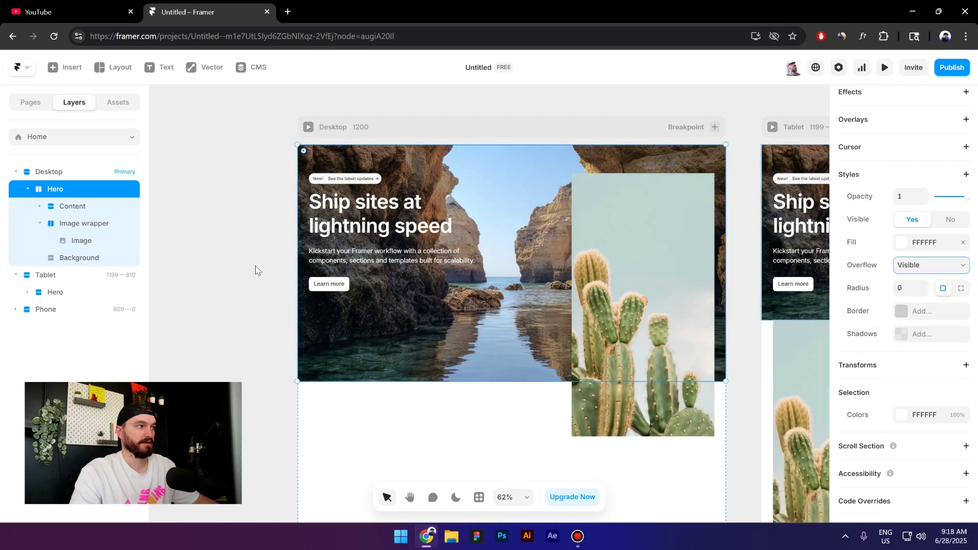
- Preview the page at narrower widths, then return to the editor
{"action": "key", "text": "ctrl+p"}
{"action": "left_click_drag", "start_coordinate": [845, 321], "coordinate": [649, 307]}
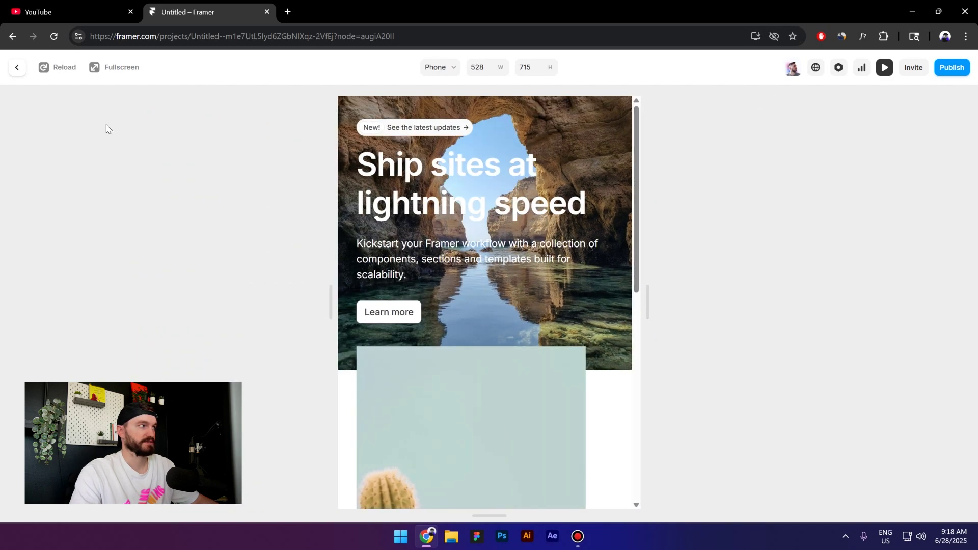
{"action": "left_click", "coordinate": [16, 67]}
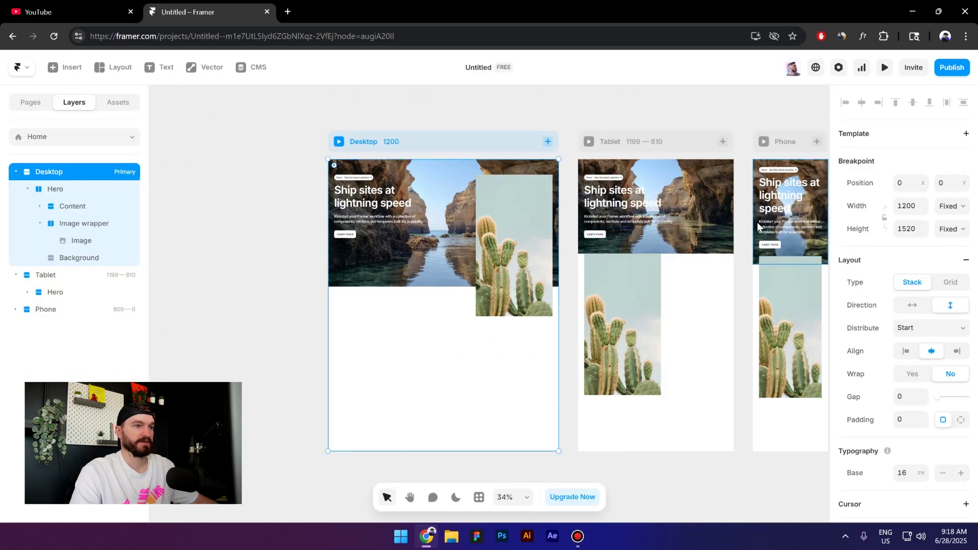
- Give the tablet's Image wrapper a fixed height of 500
{"action": "scroll", "coordinate": [757, 222], "scroll_direction": "up", "scroll_amount": 5}
{"action": "key", "text": "Escape"}
{"action": "left_click", "coordinate": [85, 330]}
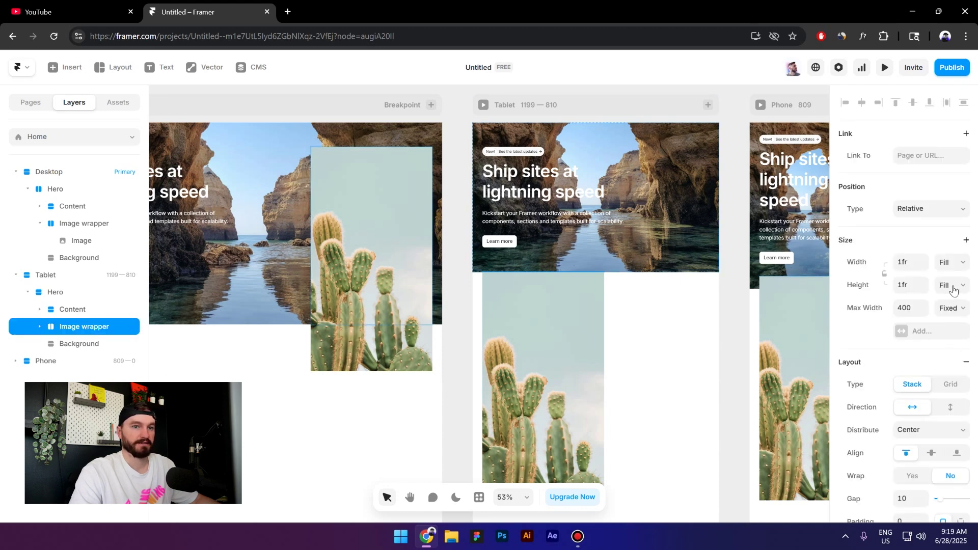
{"action": "left_click", "coordinate": [952, 285]}
{"action": "left_click", "coordinate": [955, 303]}
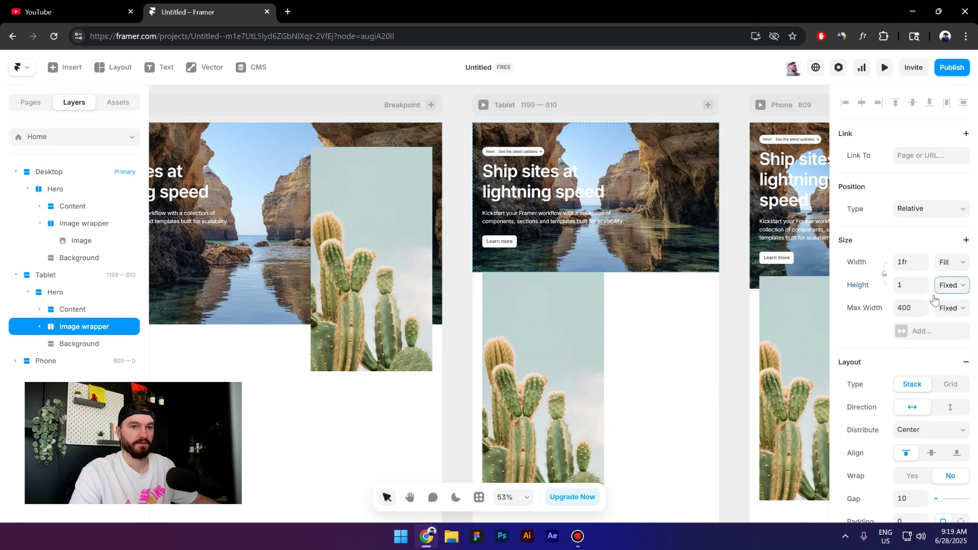
{"action": "left_click", "coordinate": [907, 283]}
{"action": "type", "text": "500"}
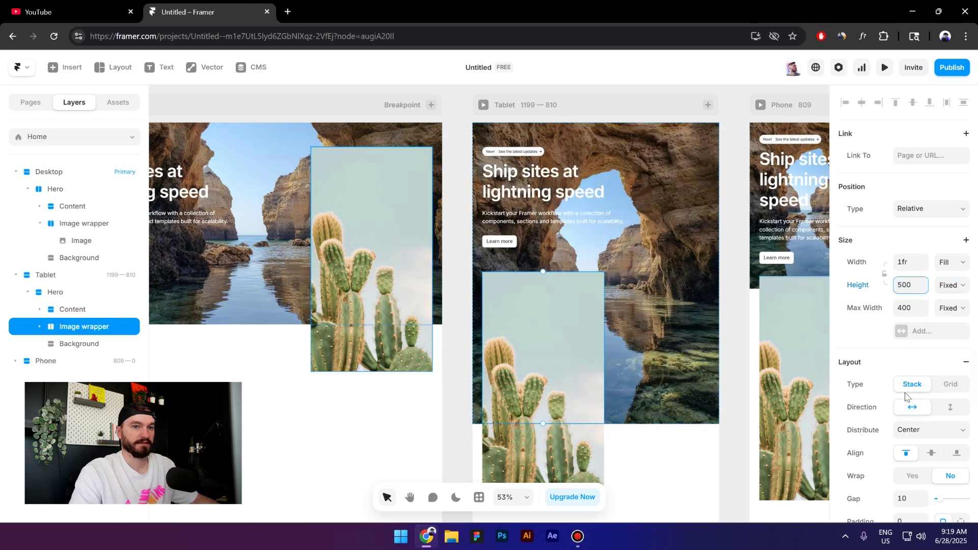
- Remove the tablet Image wrapper's Max Width
{"action": "left_click", "coordinate": [864, 312]}
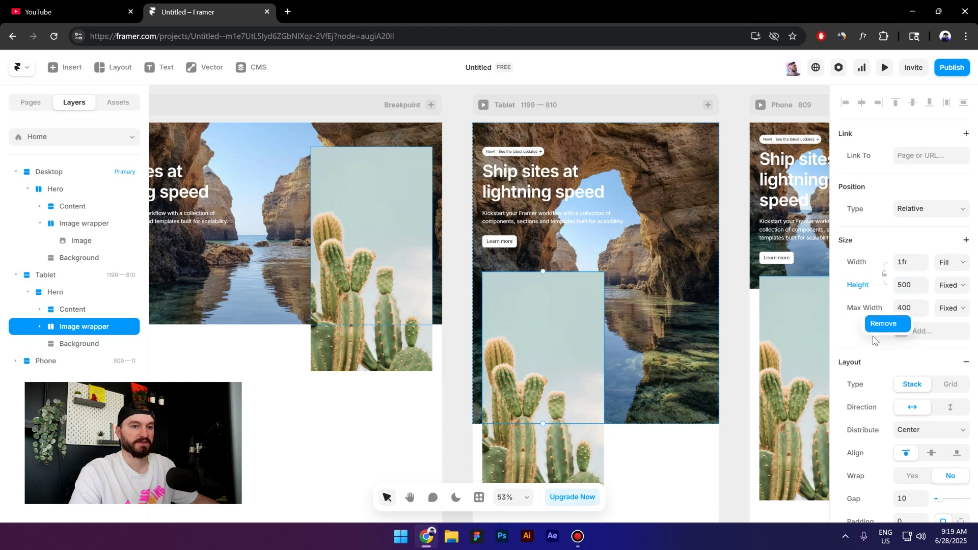
{"action": "left_click", "coordinate": [881, 322]}
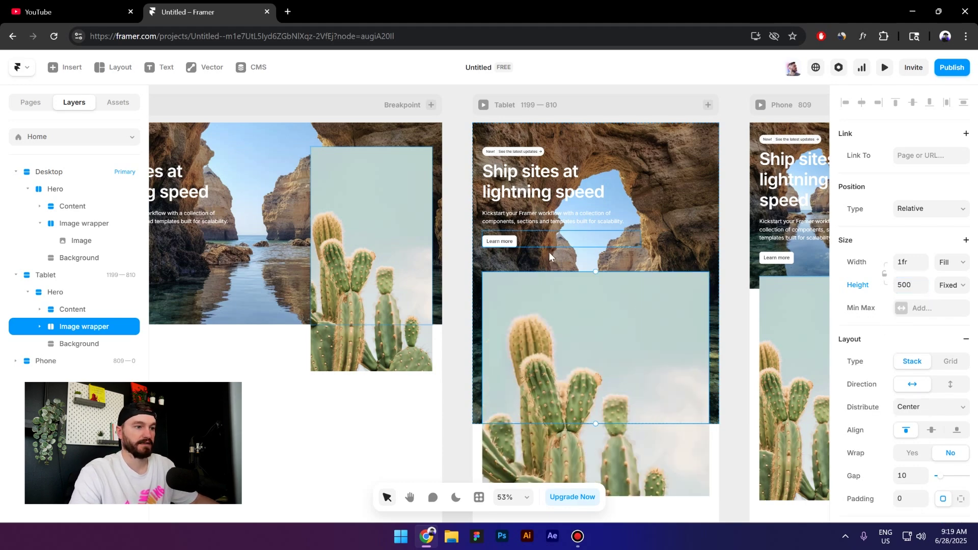
{"action": "scroll", "coordinate": [549, 283], "scroll_direction": "down", "scroll_amount": 2}
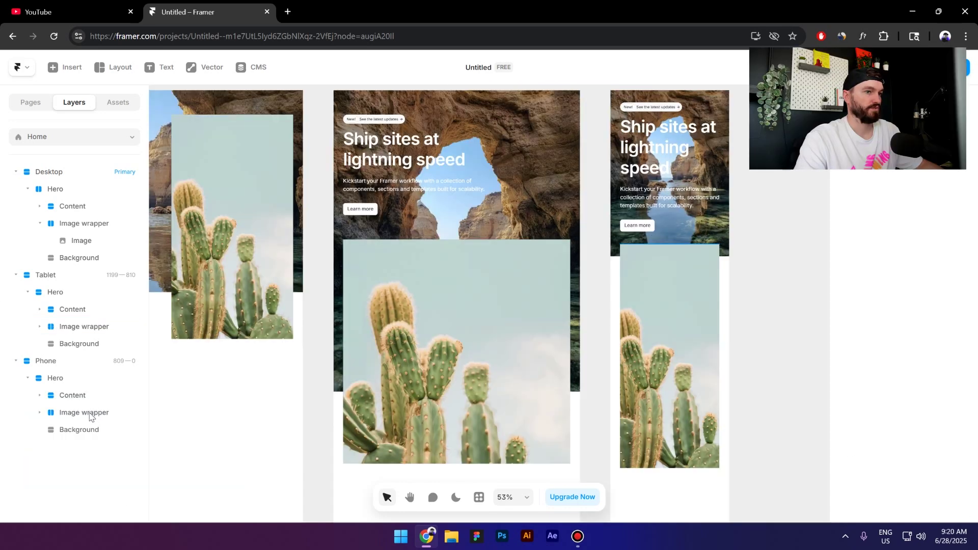
- Remove the phone Image wrapper's Max Width and fix its height at 381
{"action": "left_click", "coordinate": [90, 417]}
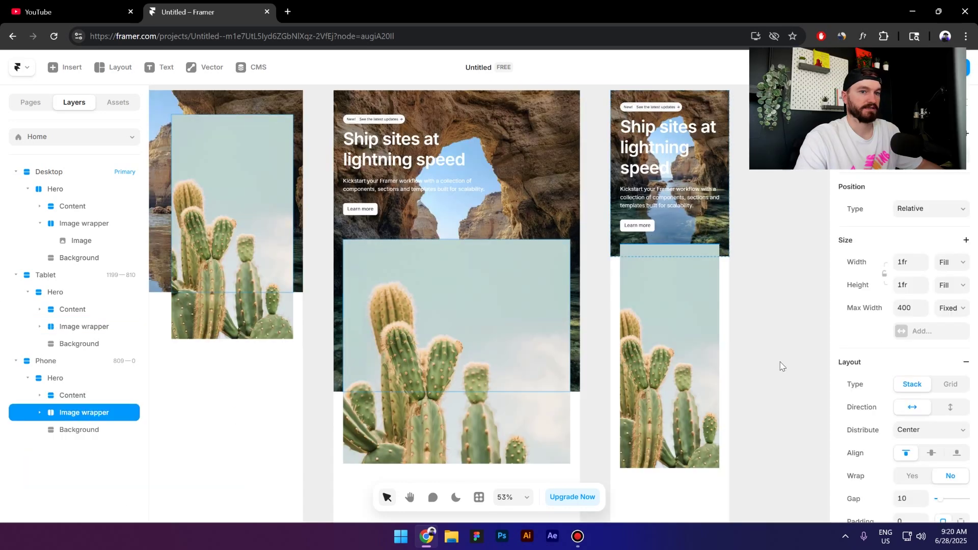
{"action": "left_click", "coordinate": [858, 311]}
{"action": "left_click", "coordinate": [871, 320]}
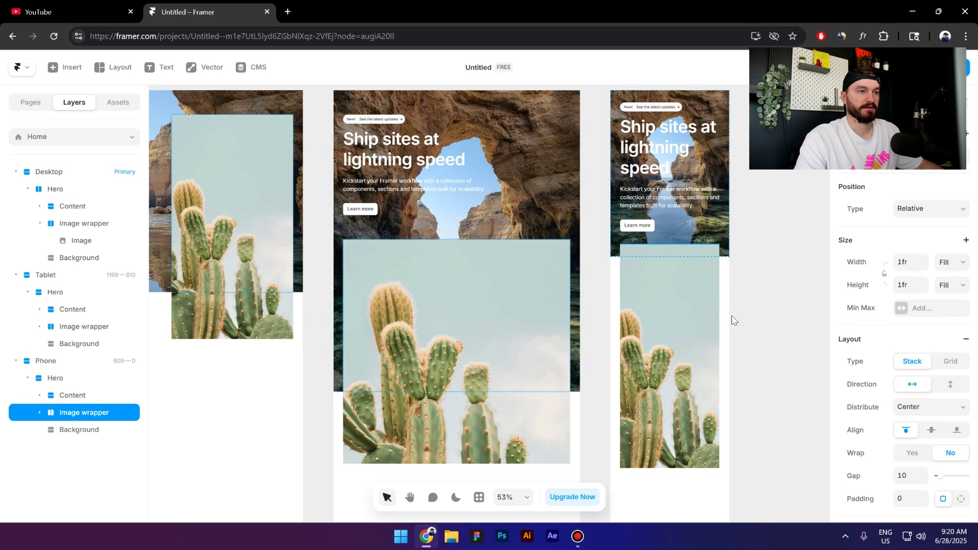
{"action": "left_click", "coordinate": [947, 285]}
{"action": "left_click", "coordinate": [947, 301]}
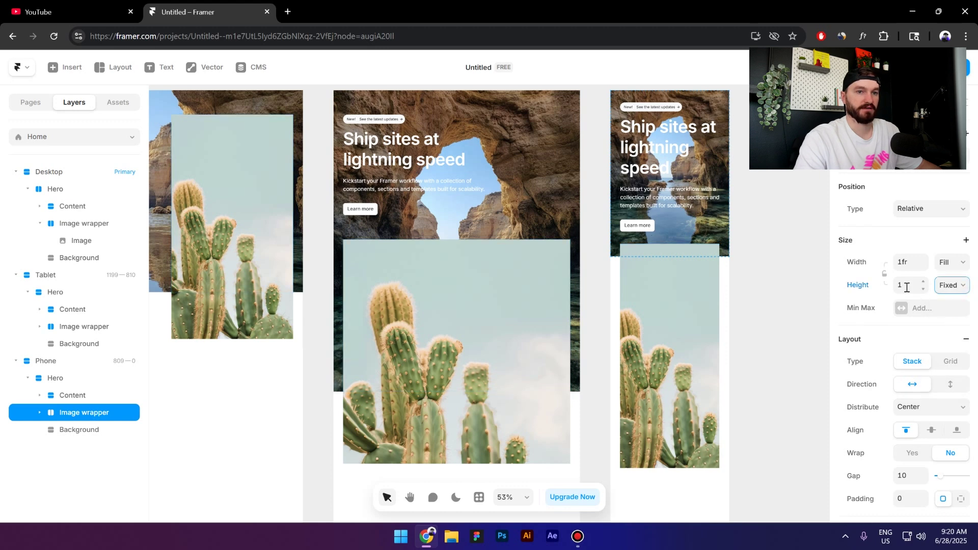
{"action": "left_click", "coordinate": [906, 287]}
{"action": "key", "text": "shift+Up"}
{"action": "key", "text": "shift+Up"}
{"action": "key", "text": "shift+Up"}
{"action": "key", "text": "shift+Up"}
{"action": "key", "text": "shift+Up"}
{"action": "key", "text": "shift+Up"}
{"action": "key", "text": "shift+Up"}
{"action": "key", "text": "shift+Up"}
{"action": "key", "text": "shift+Up"}
{"action": "key", "text": "shift+Up"}
{"action": "key", "text": "shift+Up"}
{"action": "key", "text": "shift+Up"}
{"action": "key", "text": "shift+Up"}
{"action": "key", "text": "shift+Up"}
{"action": "key", "text": "shift+Up"}
{"action": "key", "text": "shift+Up"}
{"action": "key", "text": "shift+Up"}
{"action": "key", "text": "shift+Up"}
{"action": "key", "text": "shift+Up"}
{"action": "key", "text": "shift+Up"}
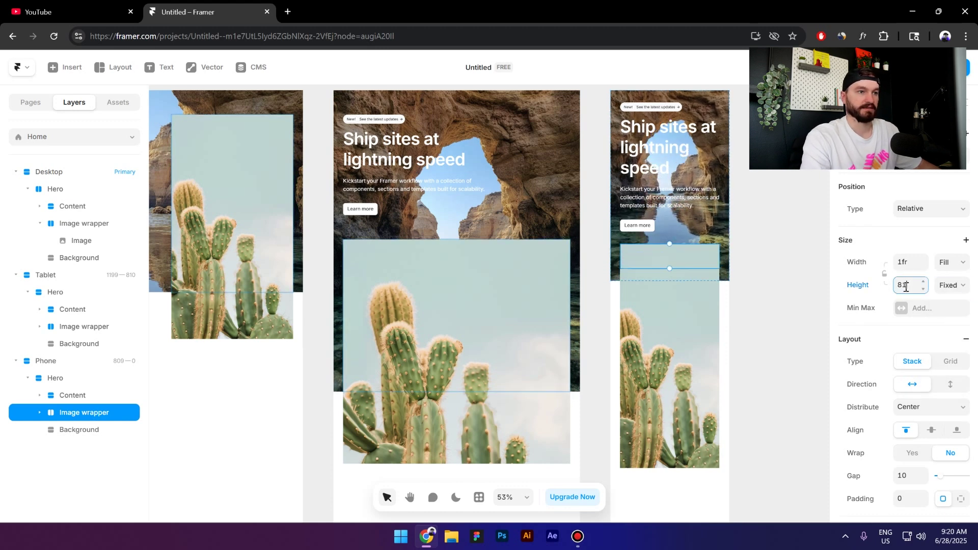
{"action": "key", "text": "shift+Up"}
{"action": "key", "text": "shift+Up"}
{"action": "key", "text": "shift+Up"}
{"action": "key", "text": "shift+Up"}
{"action": "key", "text": "shift+Up"}
{"action": "key", "text": "shift+Up"}
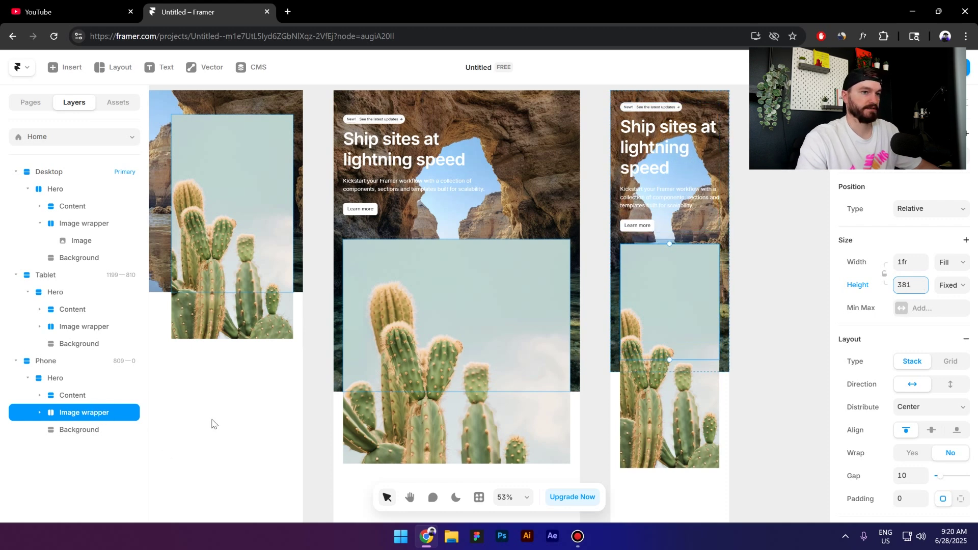
- Shorten the phone's cactus Image to 558 tall
{"action": "left_click", "coordinate": [40, 412]}
{"action": "left_click", "coordinate": [76, 429]}
{"action": "scroll", "coordinate": [726, 436], "scroll_direction": "down", "scroll_amount": 3}
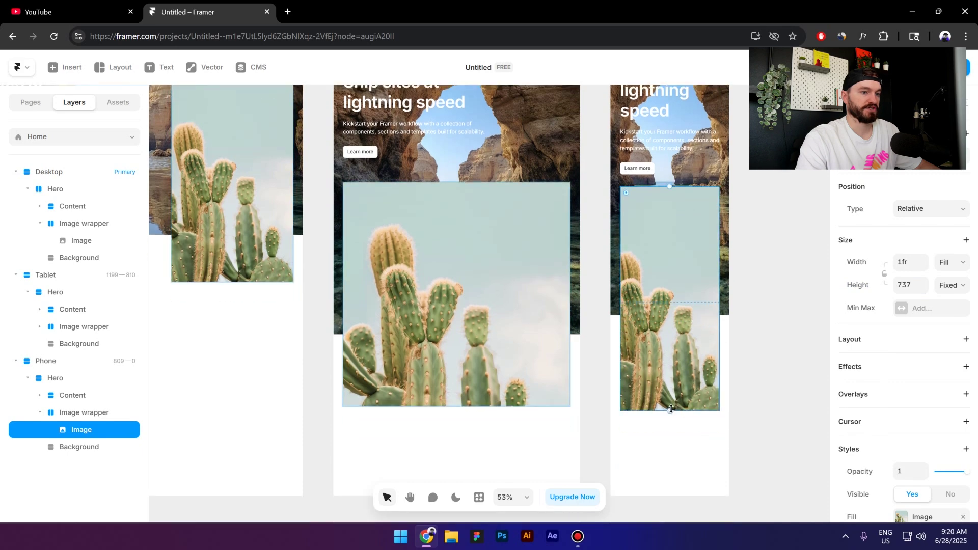
{"action": "left_click_drag", "start_coordinate": [671, 411], "coordinate": [676, 358]}
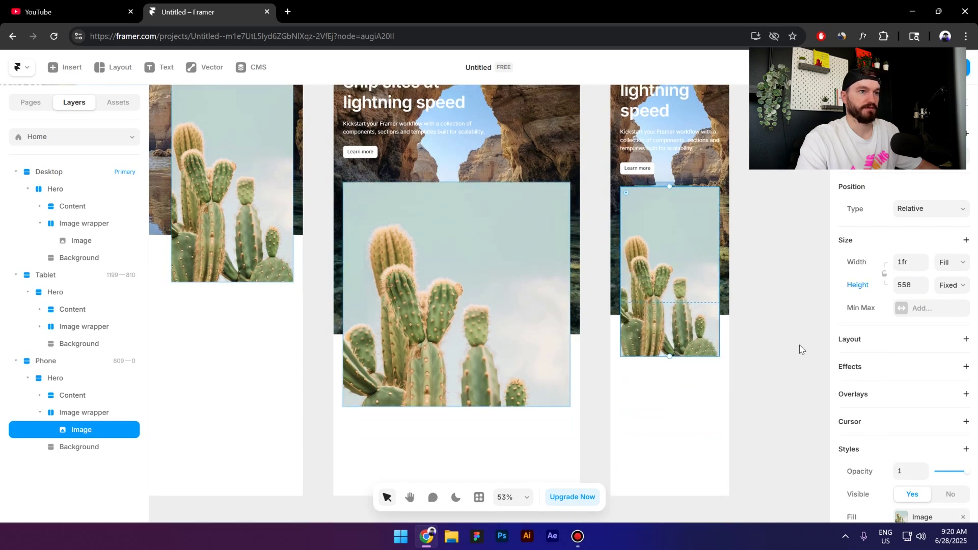
{"action": "scroll", "coordinate": [801, 349], "scroll_direction": "up", "scroll_amount": 1}
{"action": "left_click", "coordinate": [785, 345]}
{"action": "scroll", "coordinate": [765, 331], "scroll_direction": "down", "scroll_amount": 5}
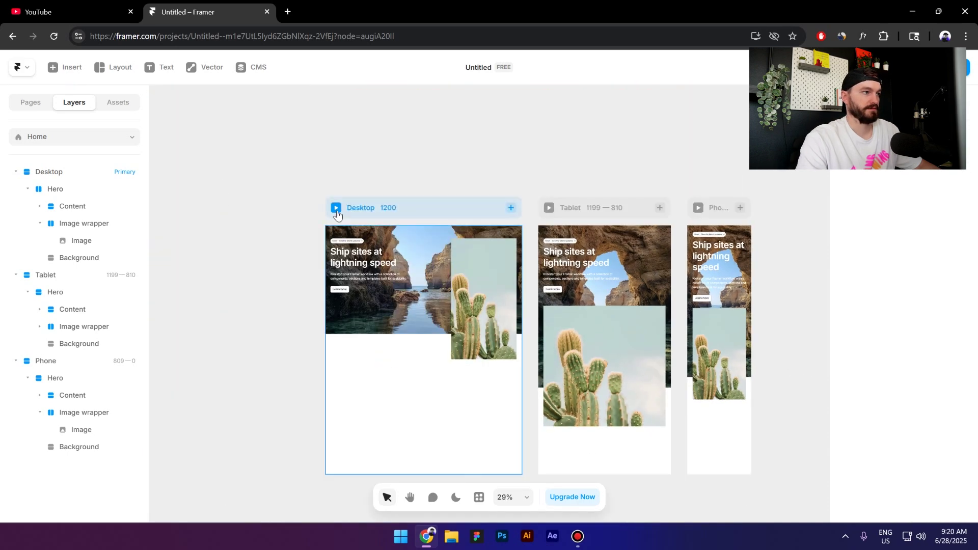
- Preview the Desktop frame, narrowing it to phone width, then widening it to tablet width 1072
{"action": "left_click", "coordinate": [337, 209]}
{"action": "key", "text": "ctrl+p"}
{"action": "left_click_drag", "start_coordinate": [838, 337], "coordinate": [588, 366]}
{"action": "left_click_drag", "start_coordinate": [549, 369], "coordinate": [804, 264]}
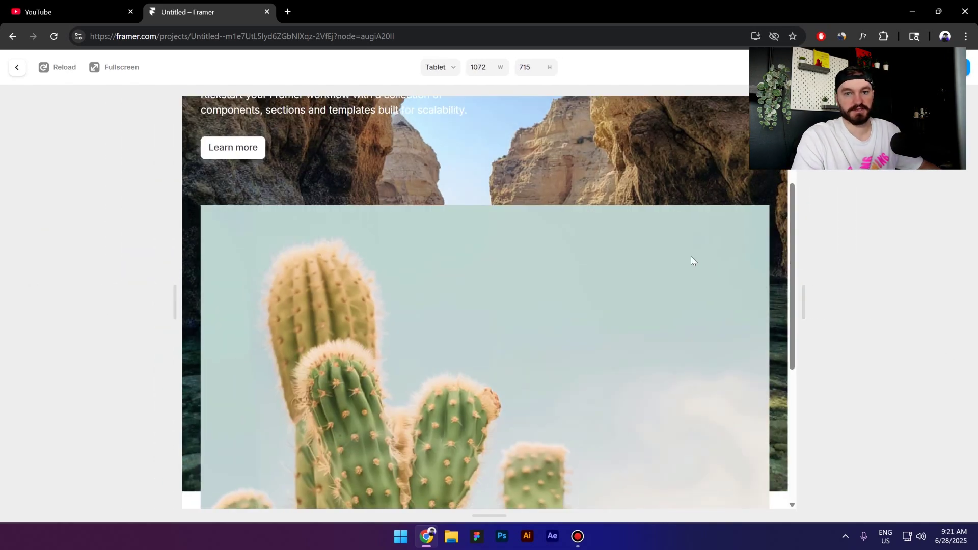